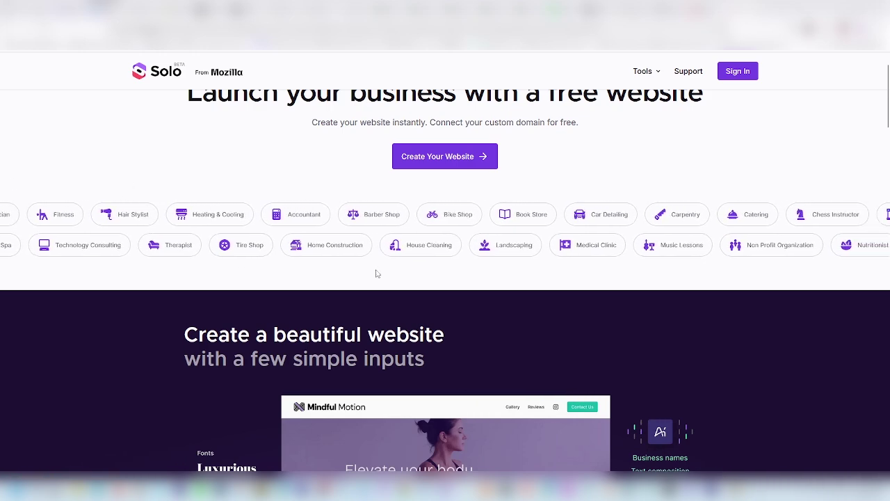
# Look through the Solo landing page, covering its features, business types, style examples and frequently asked questions.
pyautogui.scroll(-3, 479, 243)
pyautogui.scroll(-2, 478, 242)
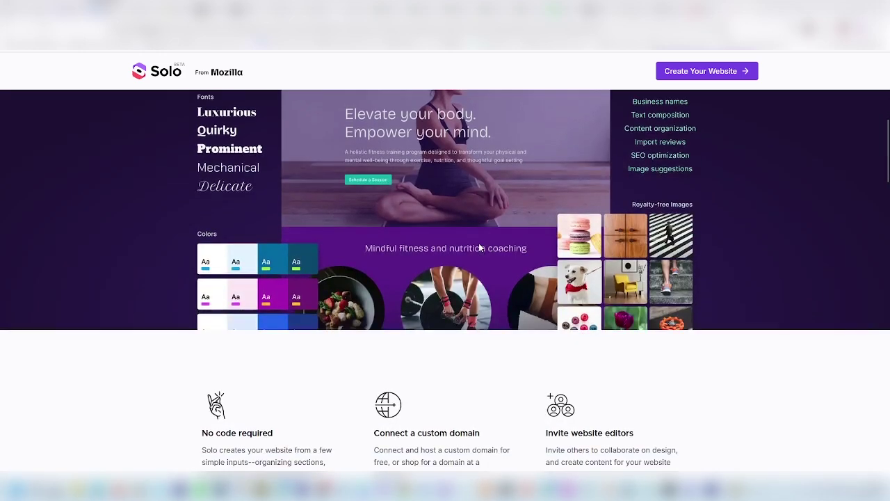
pyautogui.scroll(-8, 478, 243)
pyautogui.scroll(-15, 481, 250)
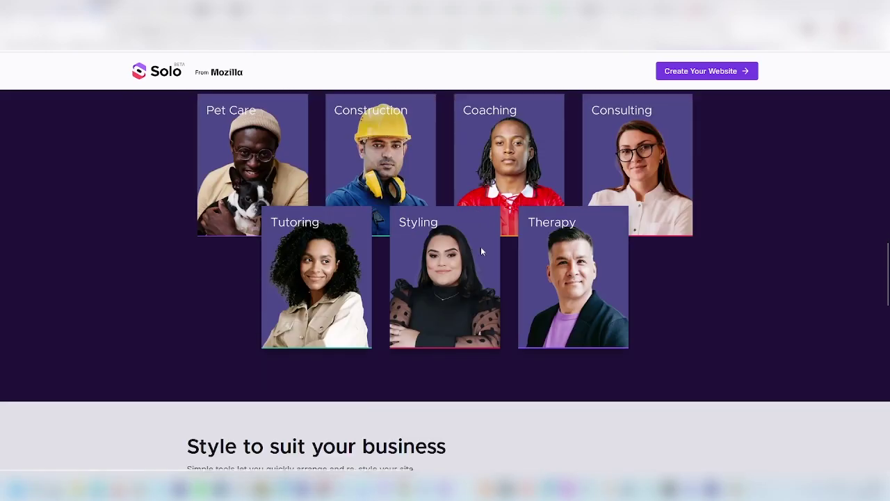
pyautogui.scroll(6, 482, 250)
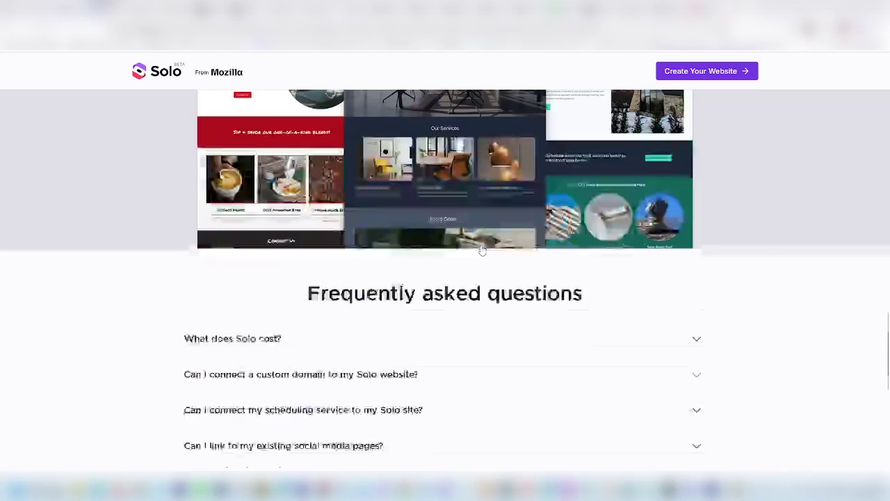
pyautogui.scroll(-5, 484, 250)
pyautogui.scroll(-10, 485, 249)
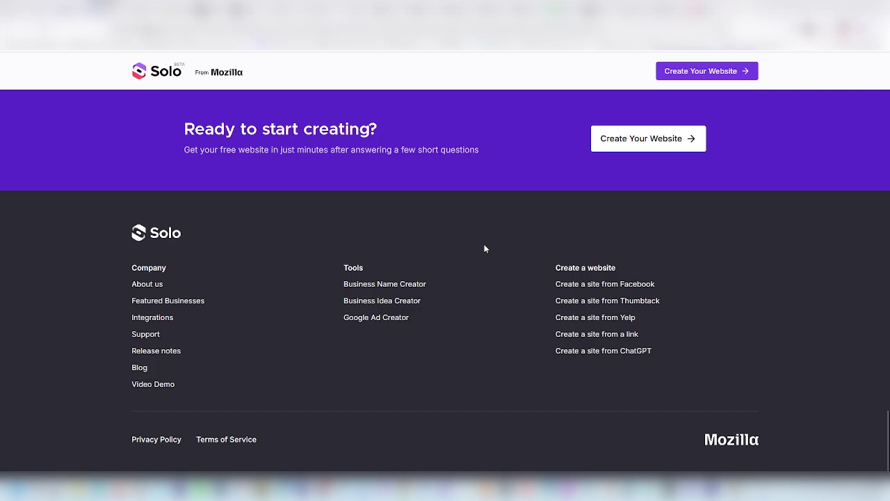
pyautogui.scroll(10, 474, 209)
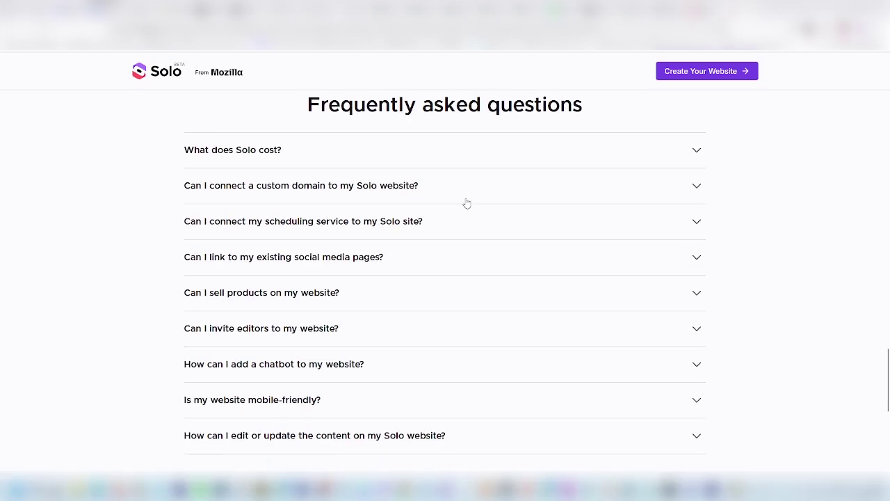
pyautogui.scroll(10, 466, 198)
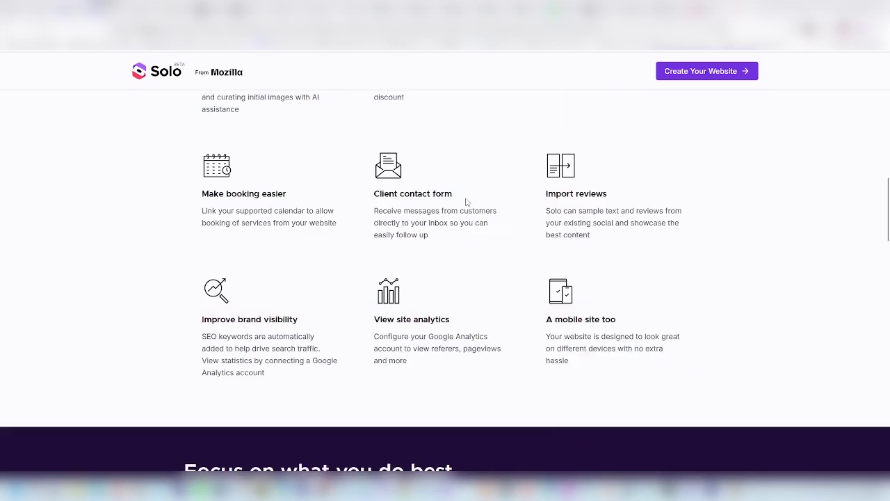
pyautogui.scroll(10, 466, 198)
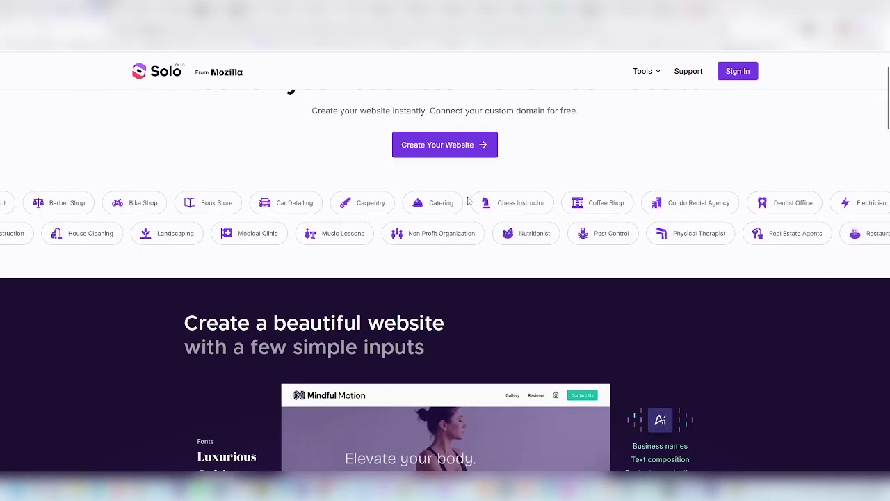
pyautogui.scroll(1, 459, 172)
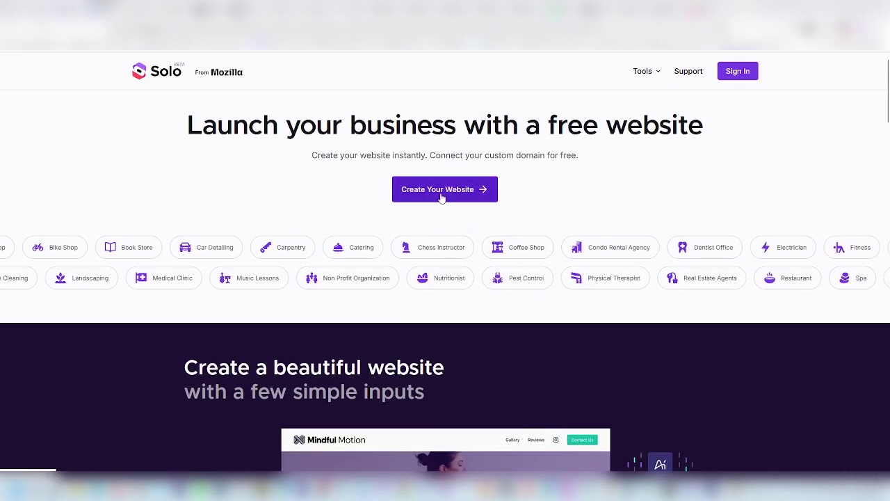
# Start creating a website and paste the prepared TechGuys text as its description, checking it through to the end.
pyautogui.click(417, 248)
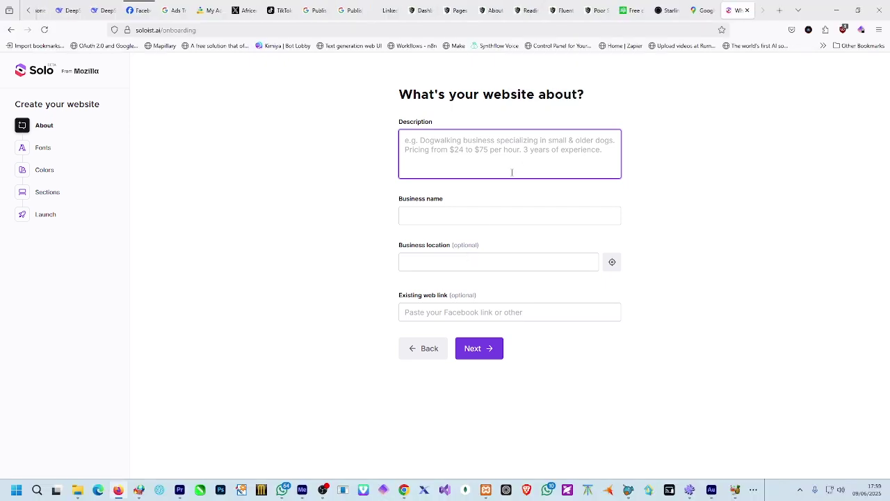
pyautogui.rightClick(501, 153)
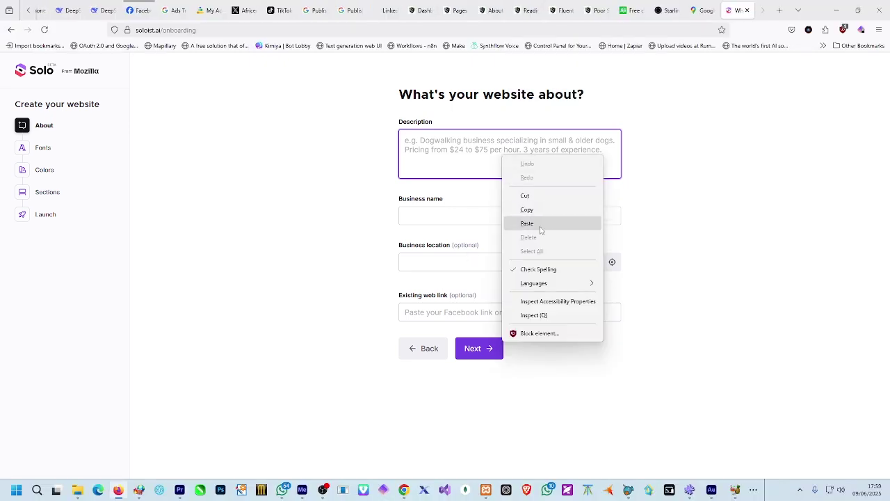
pyautogui.click(530, 225)
pyautogui.scroll(5, 577, 149)
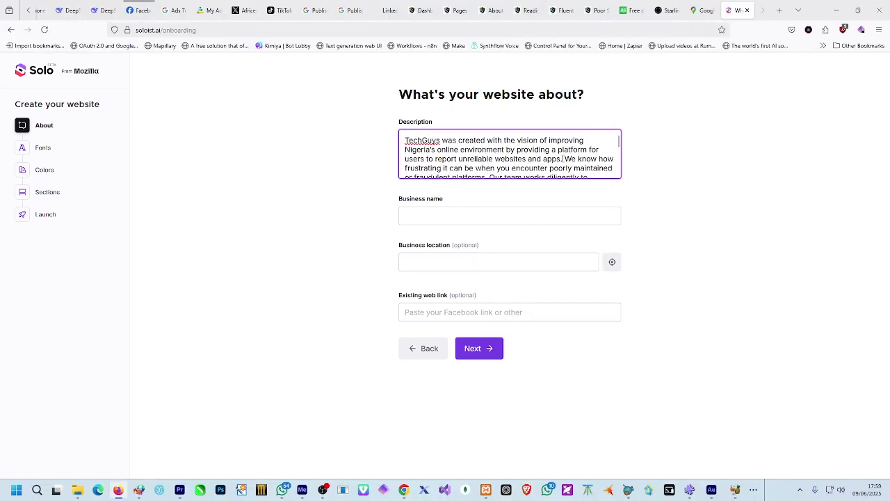
pyautogui.scroll(-5, 564, 159)
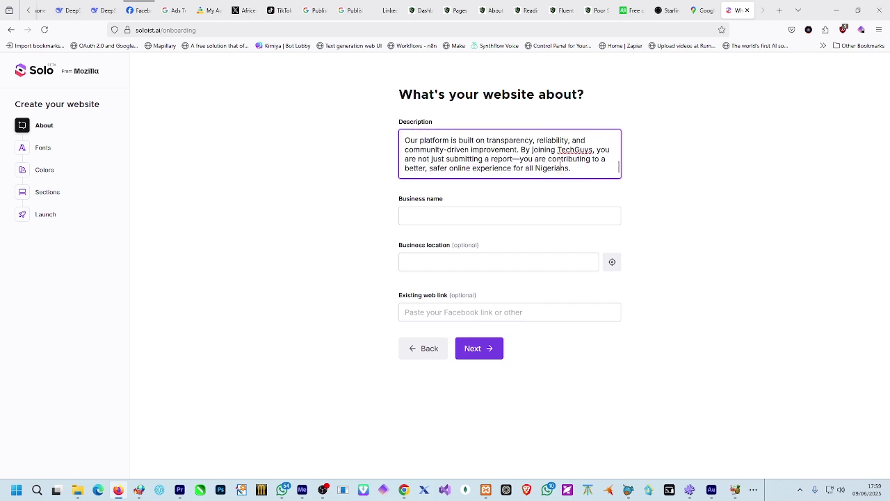
pyautogui.scroll(2, 560, 163)
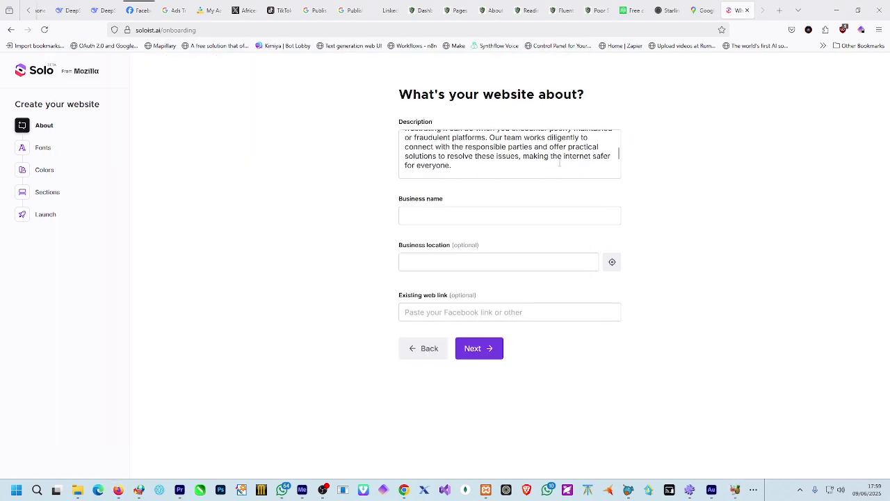
pyautogui.scroll(3, 560, 162)
pyautogui.click(560, 164)
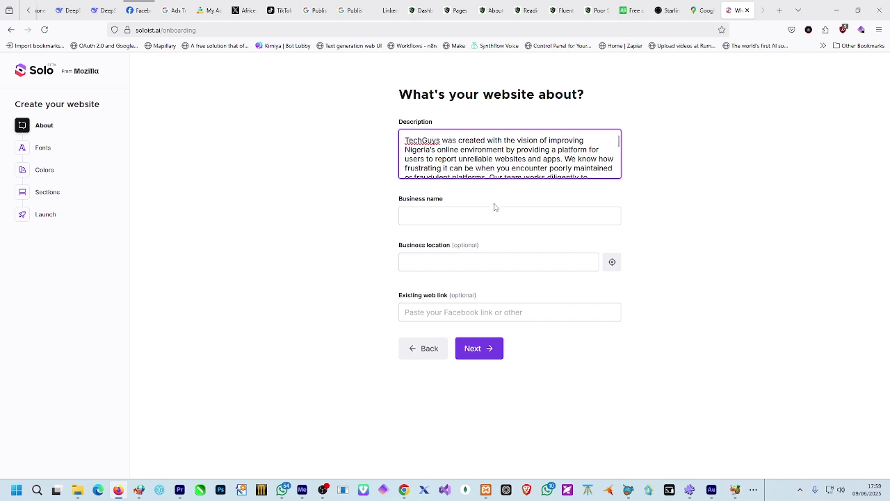
# Set the business name to TechGuys and the location to Nigeria, and choose the Modernist font style.
pyautogui.click(447, 208)
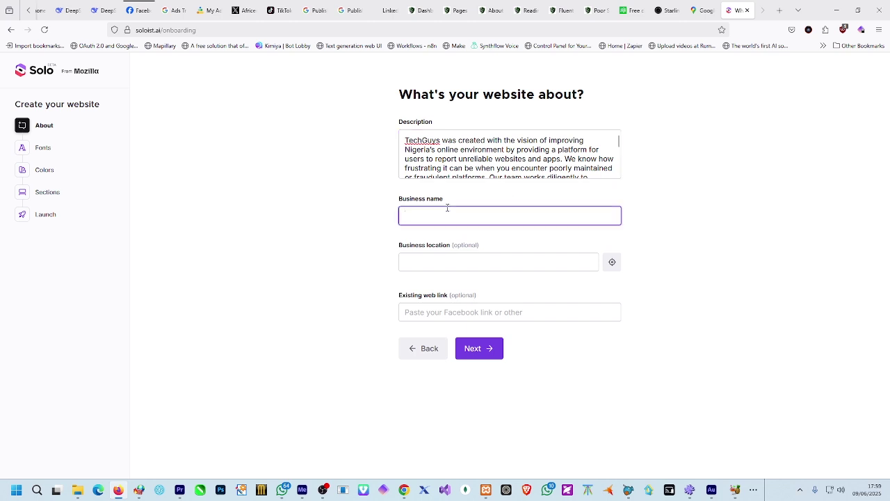
pyautogui.click(464, 263)
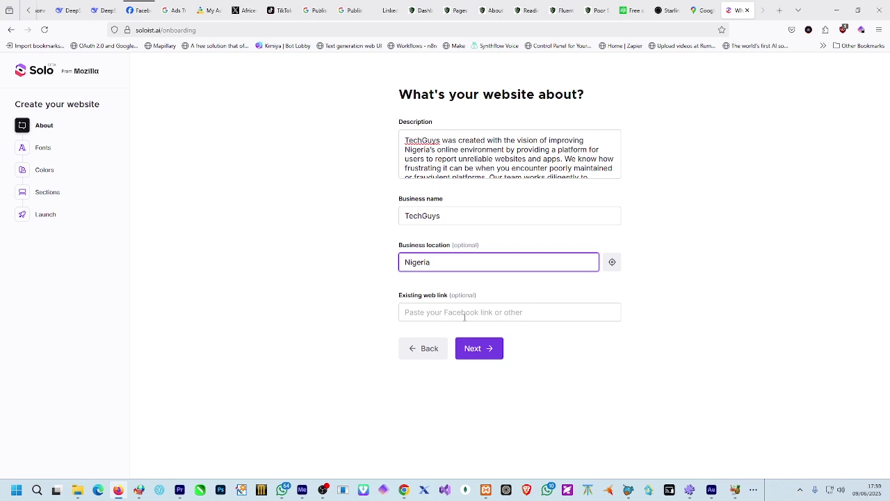
pyautogui.click(491, 356)
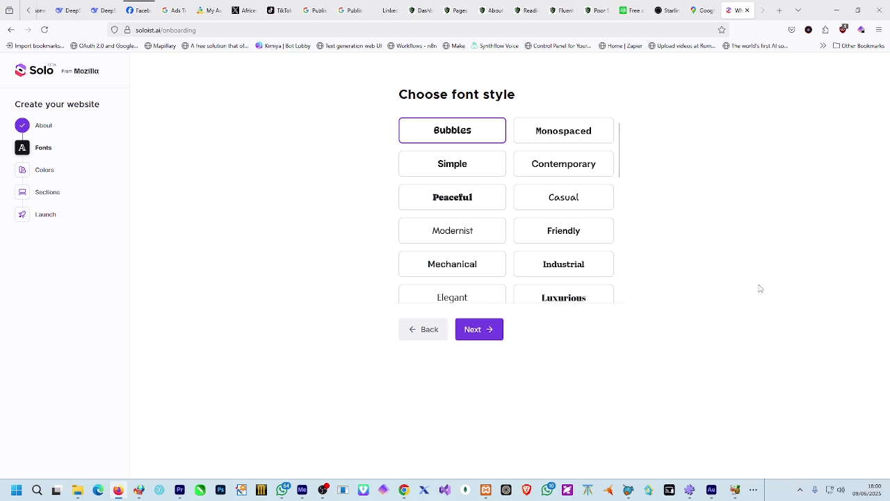
pyautogui.click(459, 235)
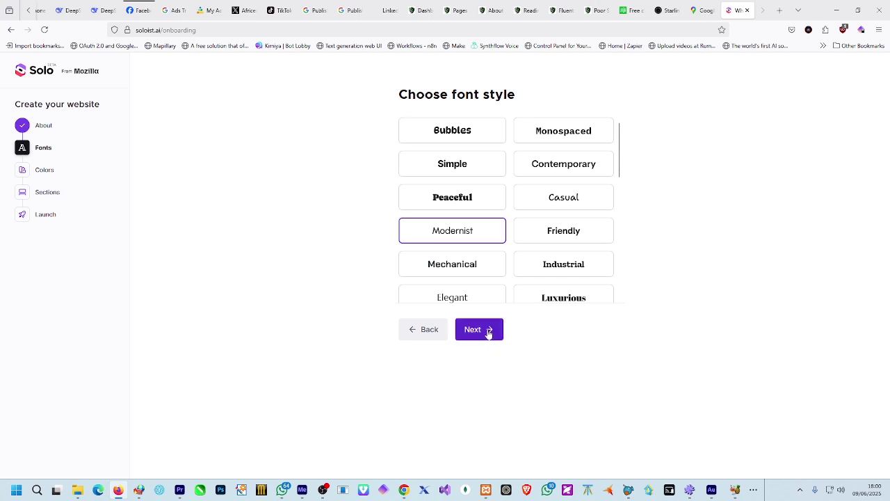
pyautogui.click(489, 332)
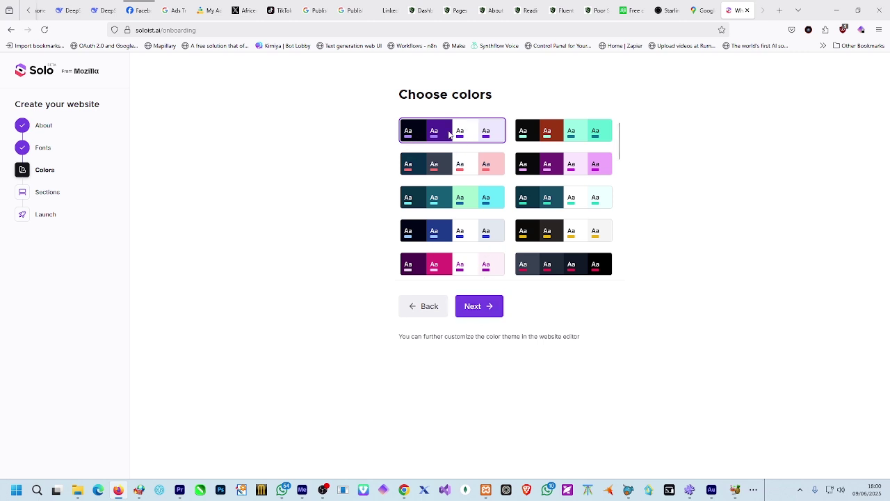
# Compare several color themes and settle on the black, purple, white and lavender palette for the website.
pyautogui.click(407, 198)
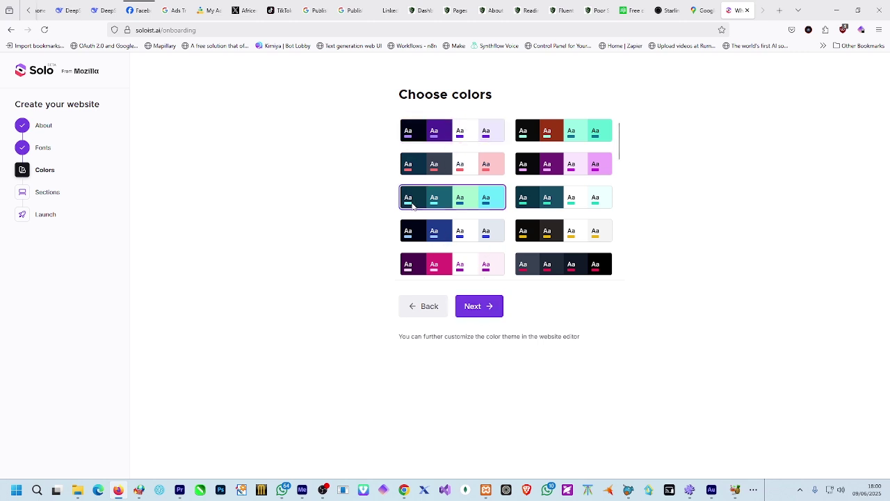
pyautogui.click(421, 263)
pyautogui.click(430, 232)
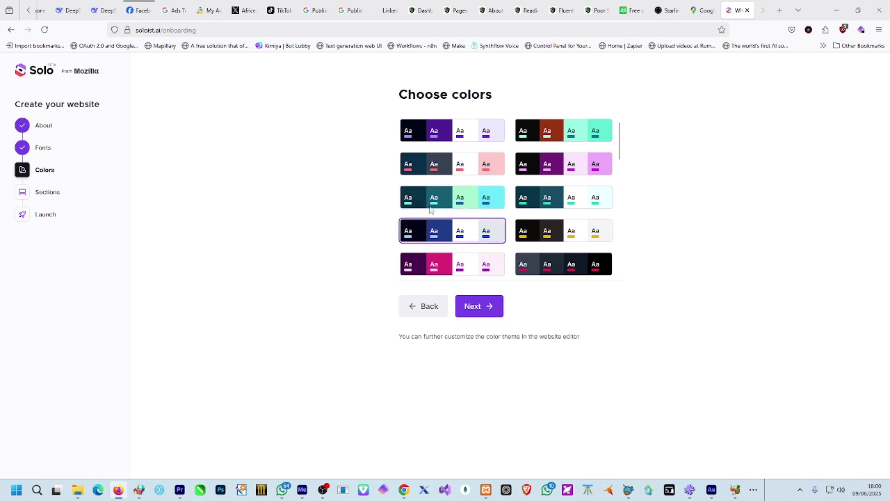
pyautogui.click(430, 209)
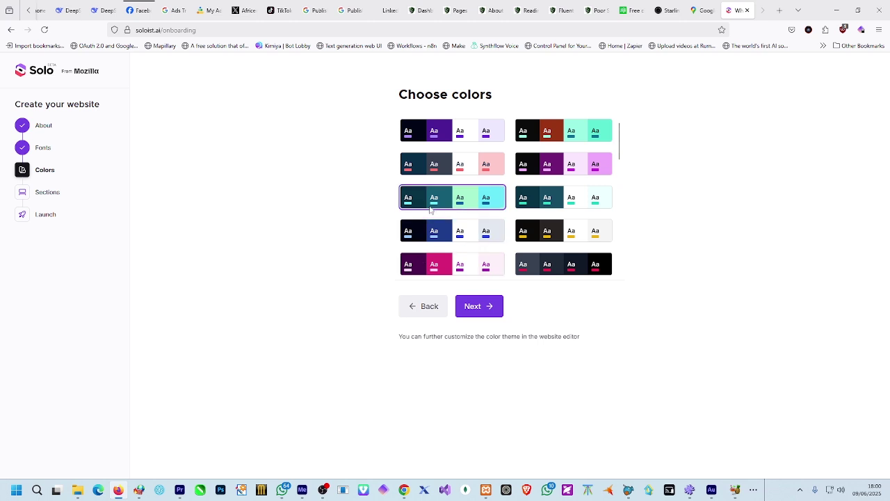
pyautogui.click(421, 130)
pyautogui.click(491, 314)
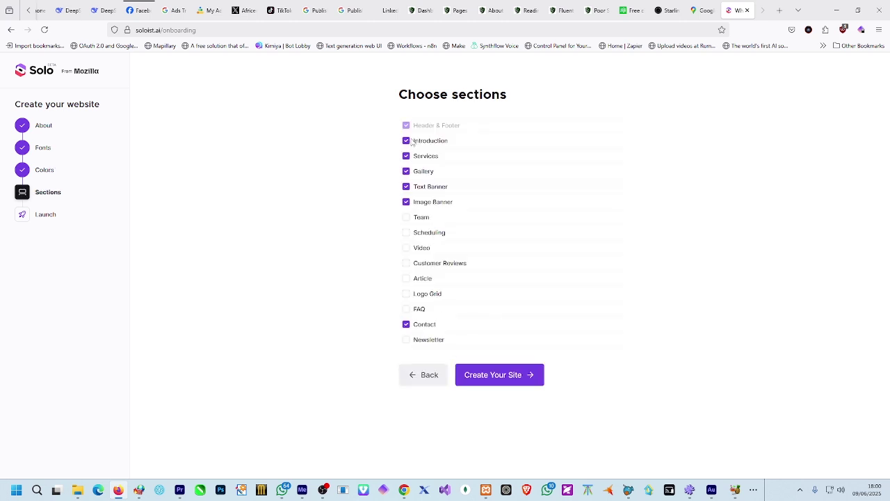
pyautogui.click(427, 377)
pyautogui.scroll(-3, 424, 195)
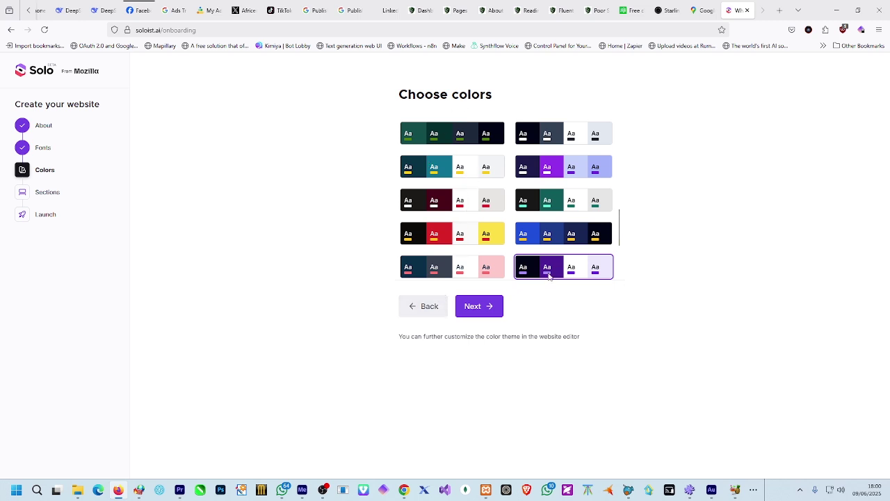
pyautogui.click(488, 306)
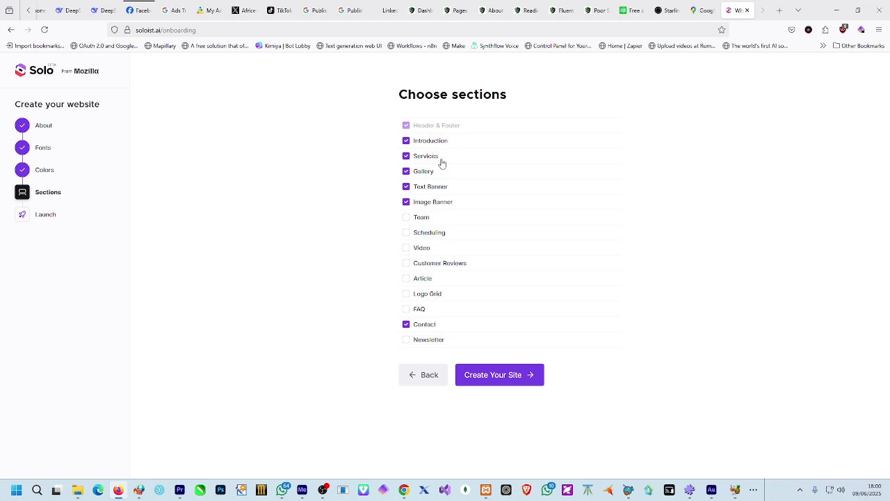
# Exclude the Gallery section, include Team, Scheduling, Customer Reviews, Article, FAQ and Newsletter, and create the site.
pyautogui.click(407, 175)
pyautogui.click(407, 218)
pyautogui.click(407, 233)
pyautogui.click(407, 259)
pyautogui.click(407, 265)
pyautogui.click(407, 280)
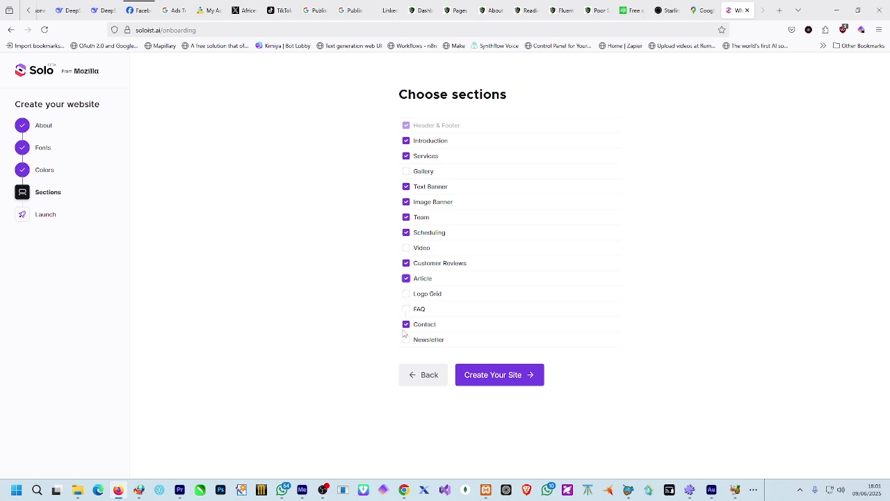
pyautogui.click(407, 310)
pyautogui.click(407, 340)
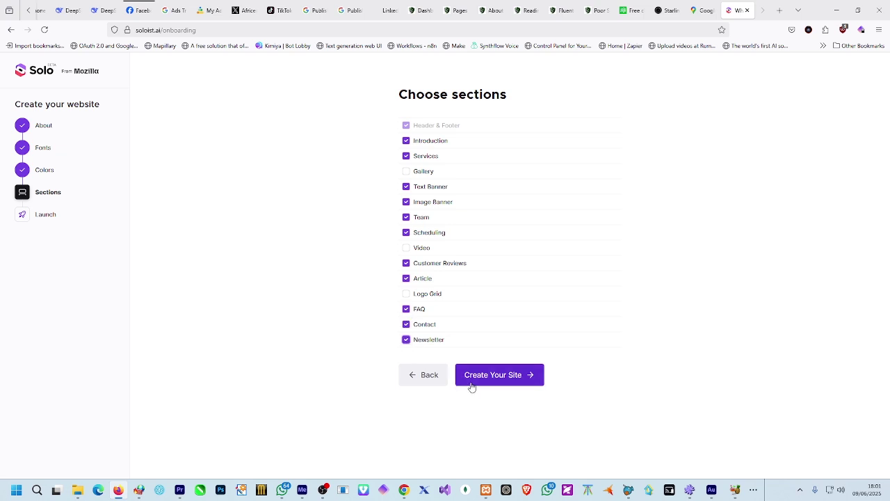
pyautogui.click(517, 380)
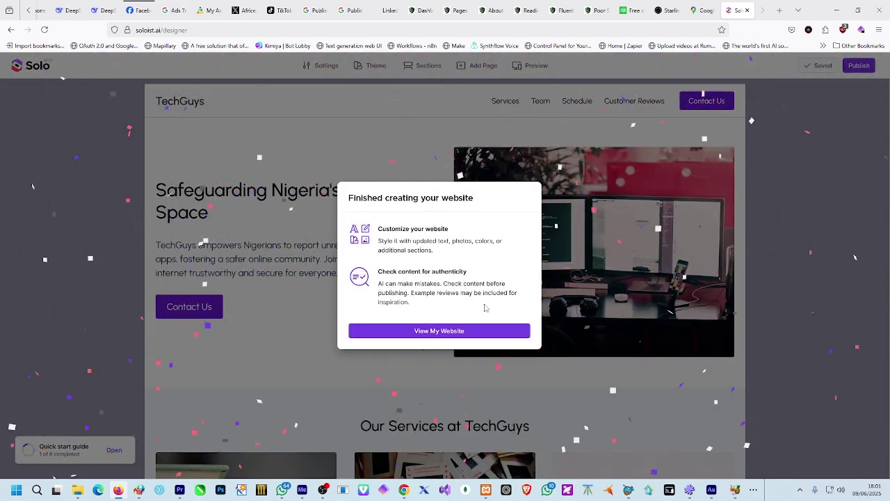
# View the generated website and review its sections from the introduction down to the contact form.
pyautogui.click(432, 332)
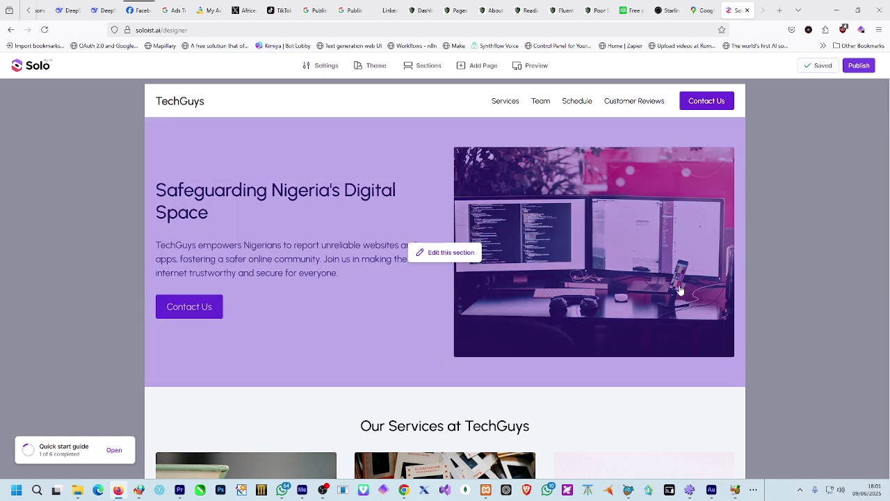
pyautogui.scroll(-6, 680, 291)
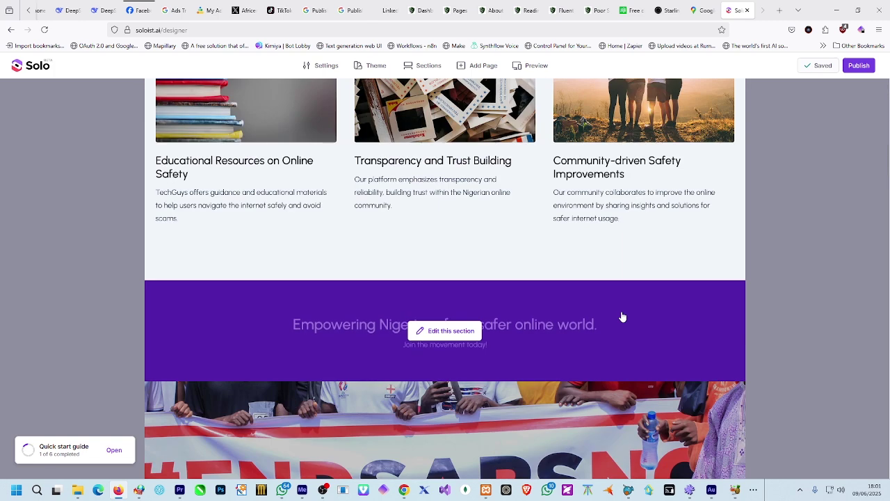
pyautogui.scroll(-6, 622, 318)
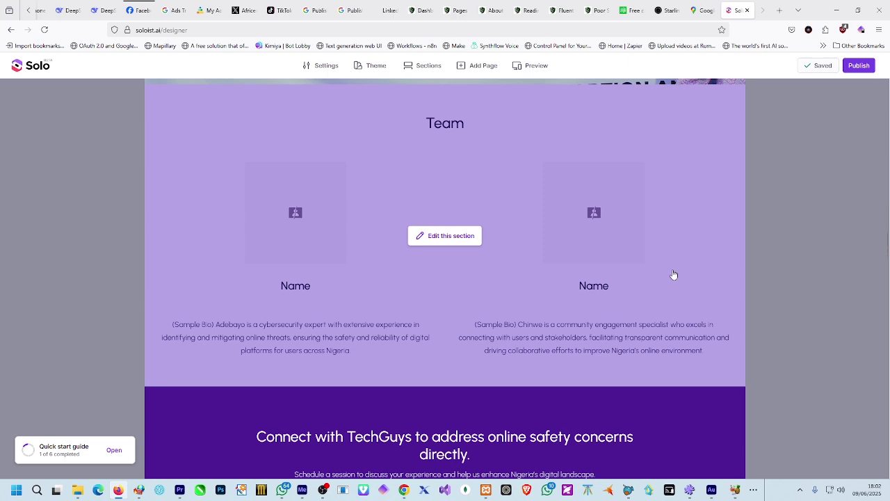
pyautogui.scroll(-3, 685, 327)
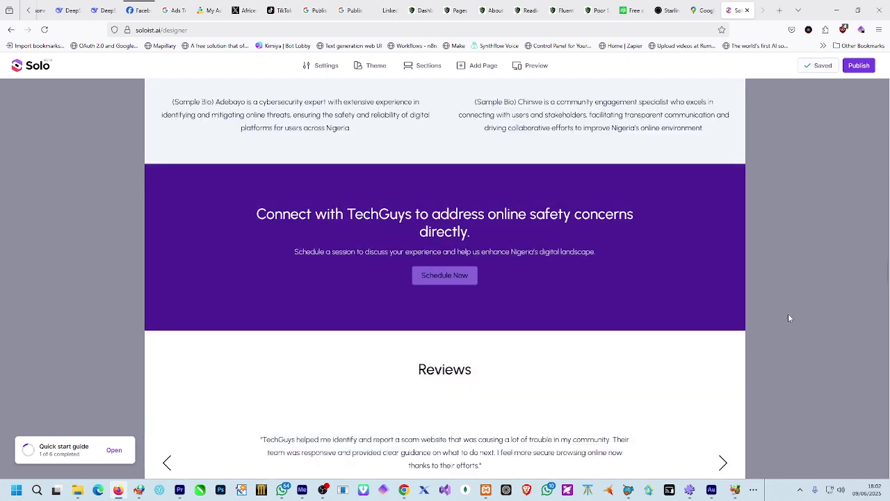
pyautogui.scroll(-5, 716, 314)
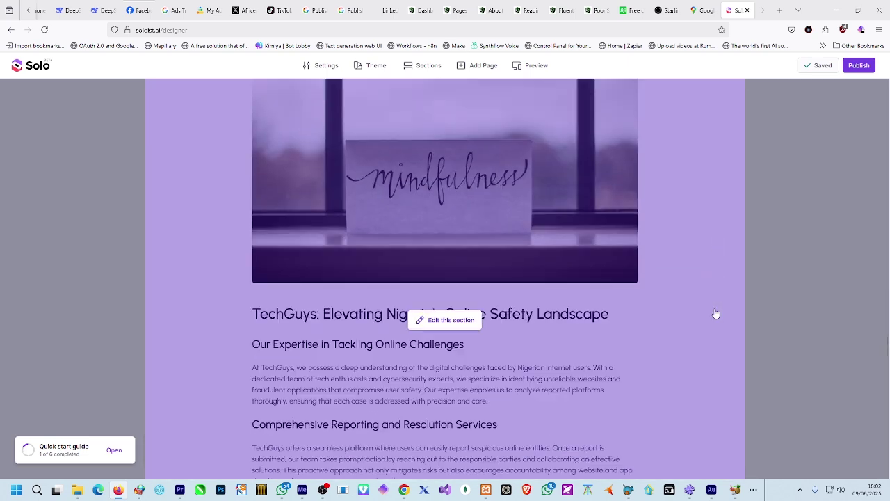
pyautogui.scroll(-6, 716, 314)
pyautogui.scroll(3, 715, 322)
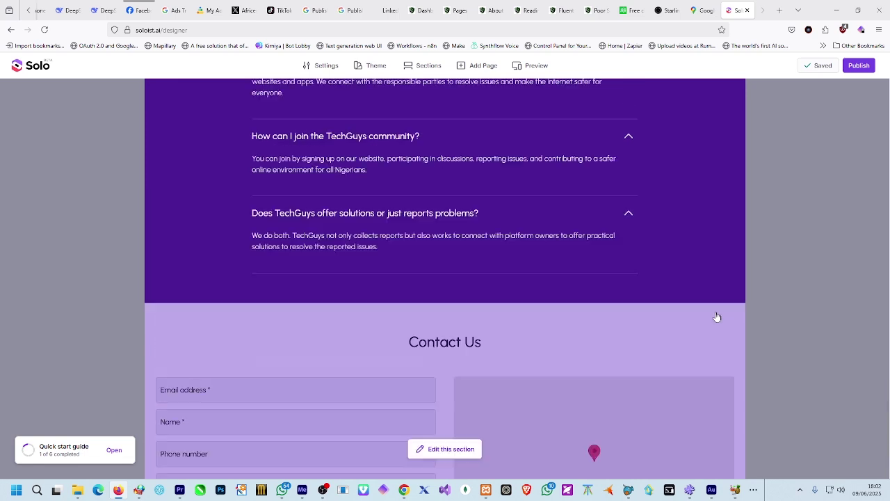
# Open the FAQ section for editing, inspect its heading, layout, questions and color options, and close the editor.
pyautogui.click(587, 224)
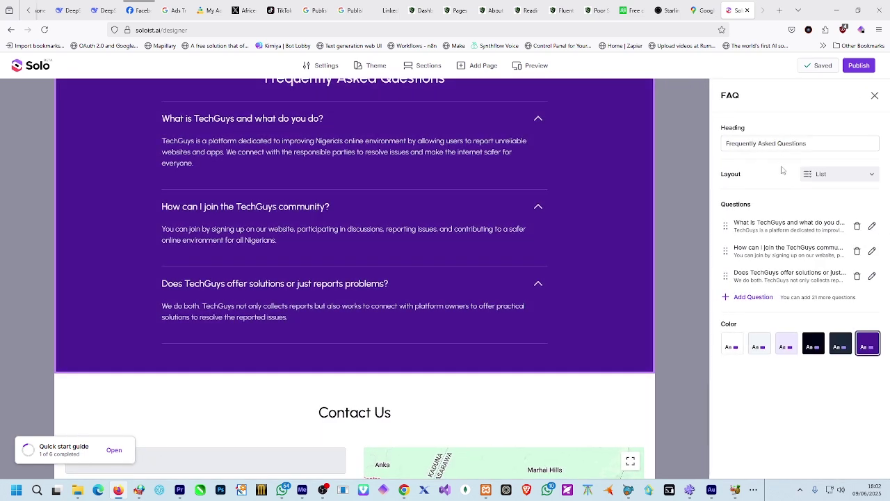
pyautogui.moveTo(813, 140); pyautogui.dragTo(516, 144)
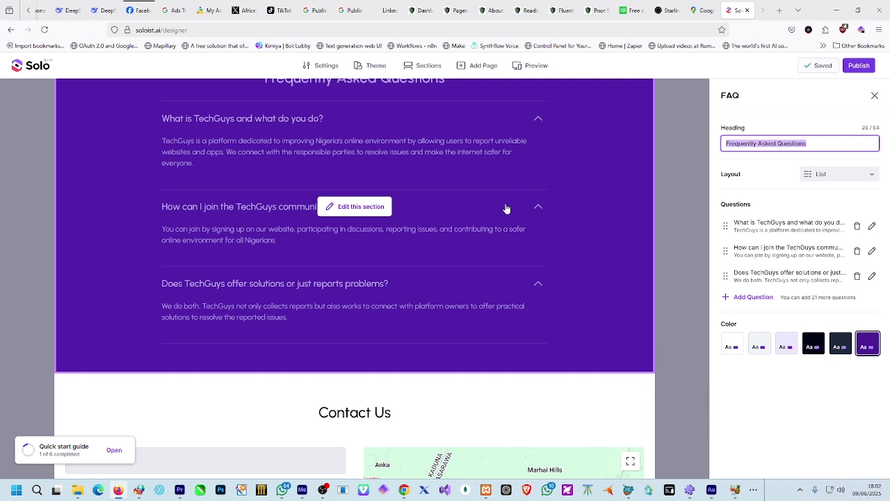
pyautogui.click(877, 98)
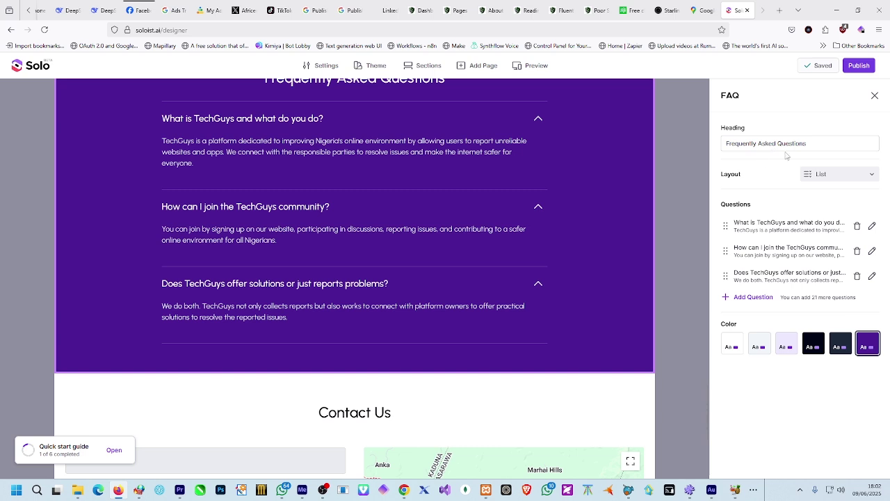
pyautogui.moveTo(833, 148); pyautogui.dragTo(728, 155)
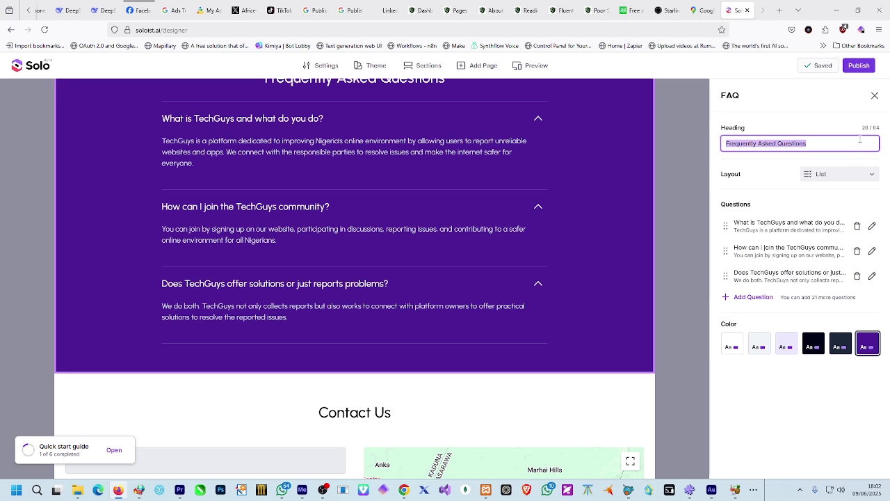
pyautogui.click(875, 96)
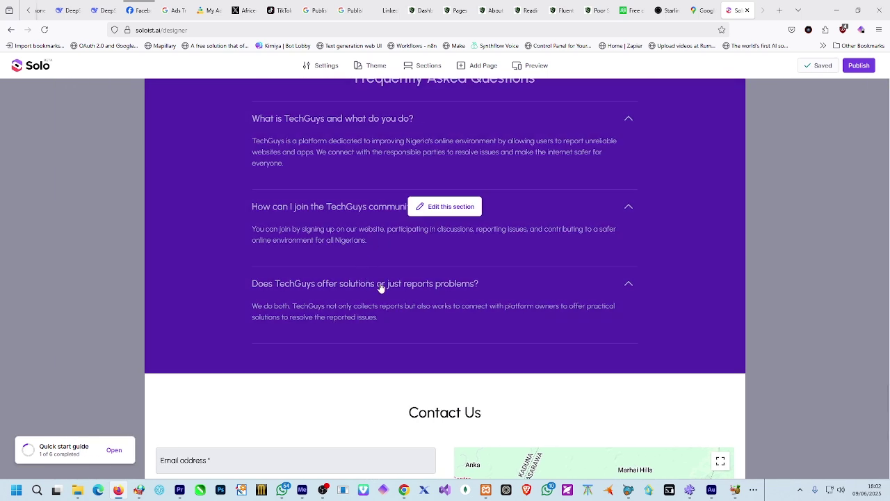
# Review the generated page from the contact form to the footer, and return to the introduction section.
pyautogui.scroll(-5, 445, 292)
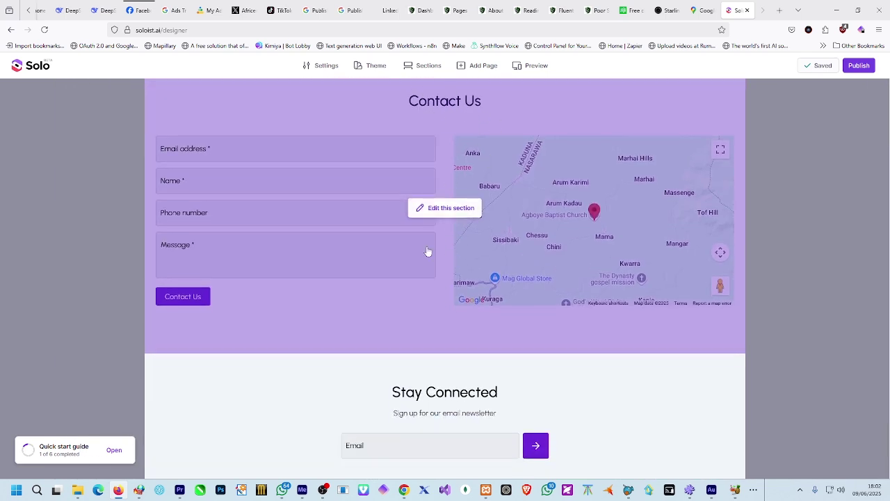
pyautogui.scroll(-2, 427, 253)
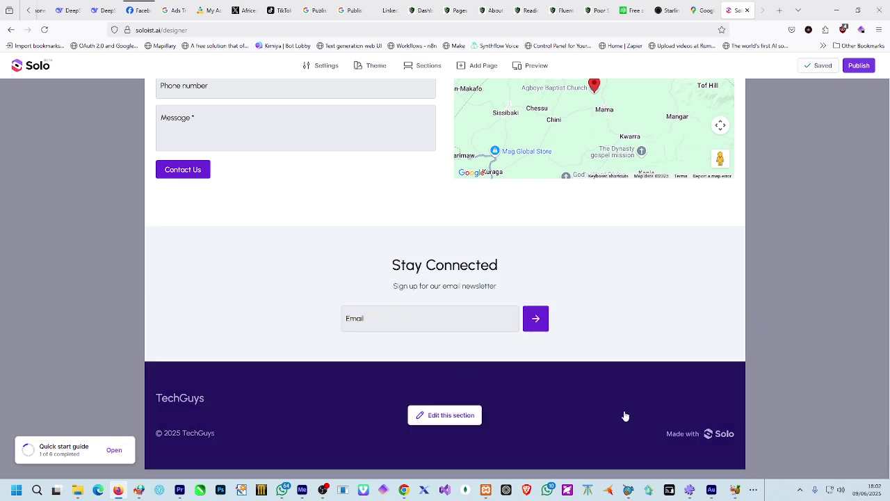
pyautogui.scroll(12, 631, 391)
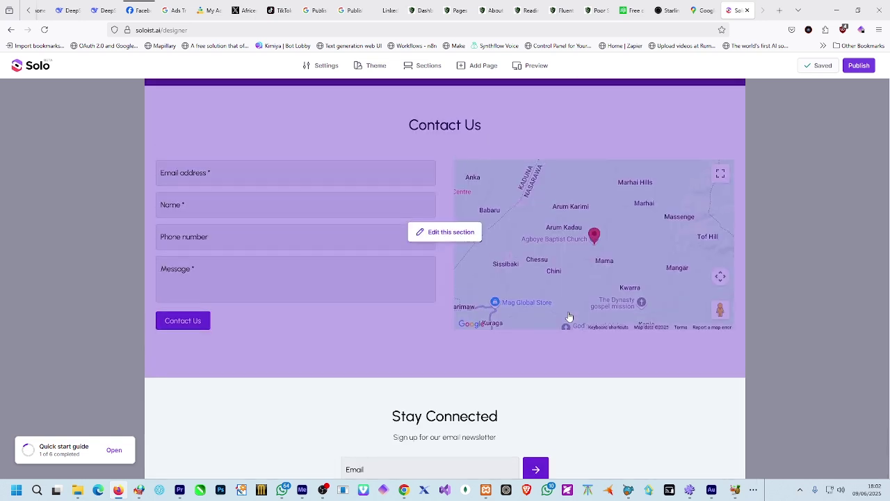
pyautogui.scroll(15, 574, 282)
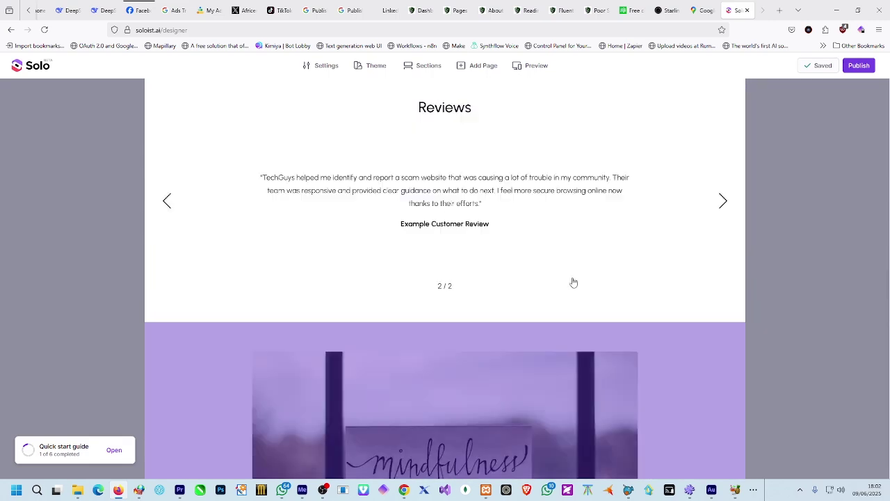
pyautogui.scroll(10, 574, 281)
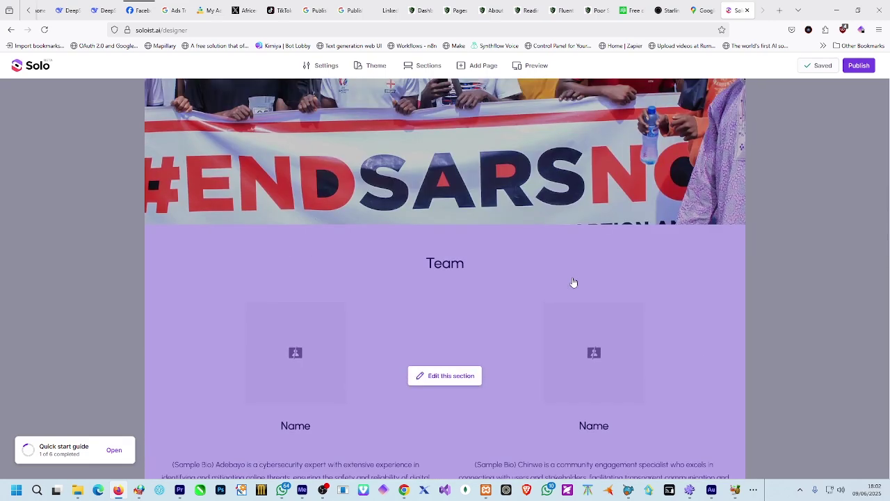
pyautogui.scroll(10, 574, 282)
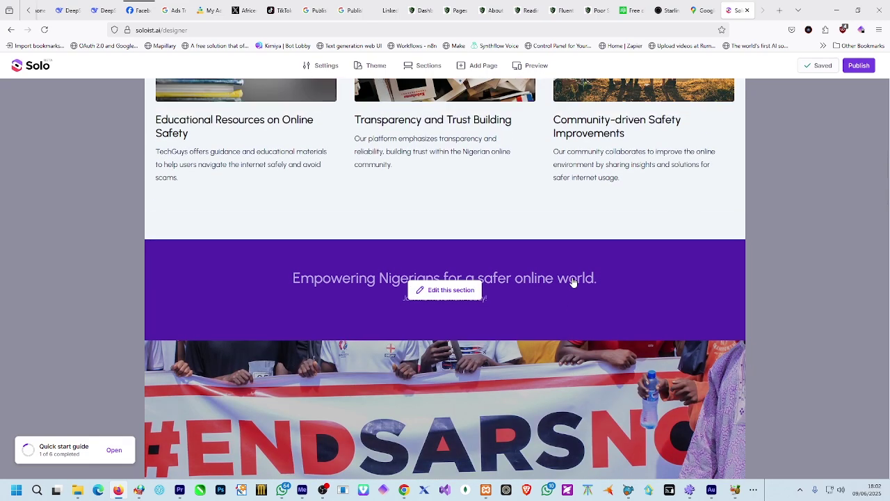
pyautogui.scroll(2, 574, 282)
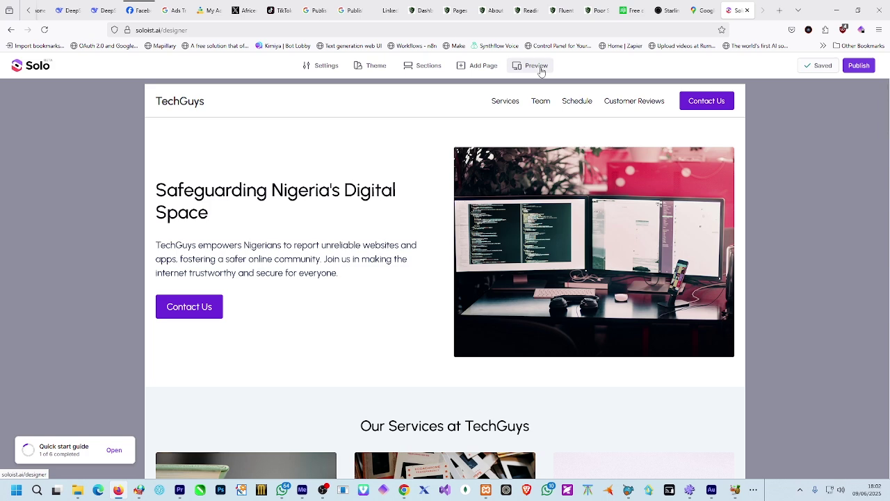
# Replace the website's color theme with the dark teal, white and mint palette, and look at the available font pairs.
pyautogui.click(381, 70)
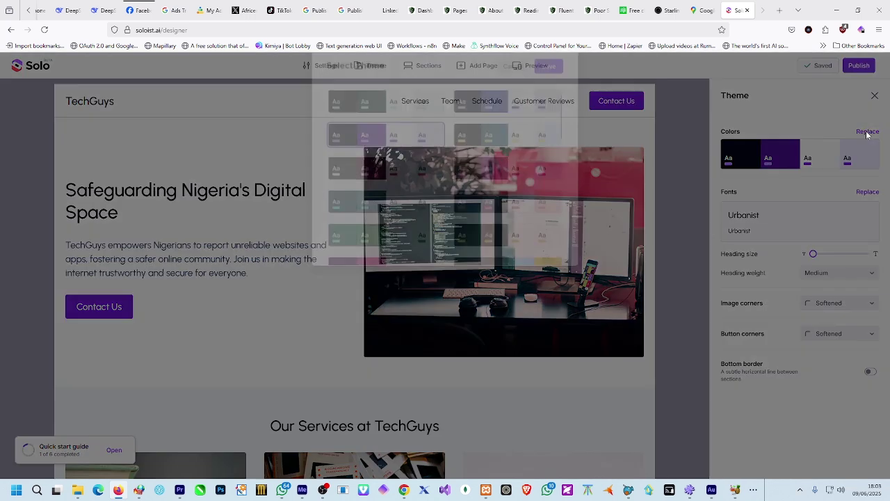
pyautogui.click(866, 133)
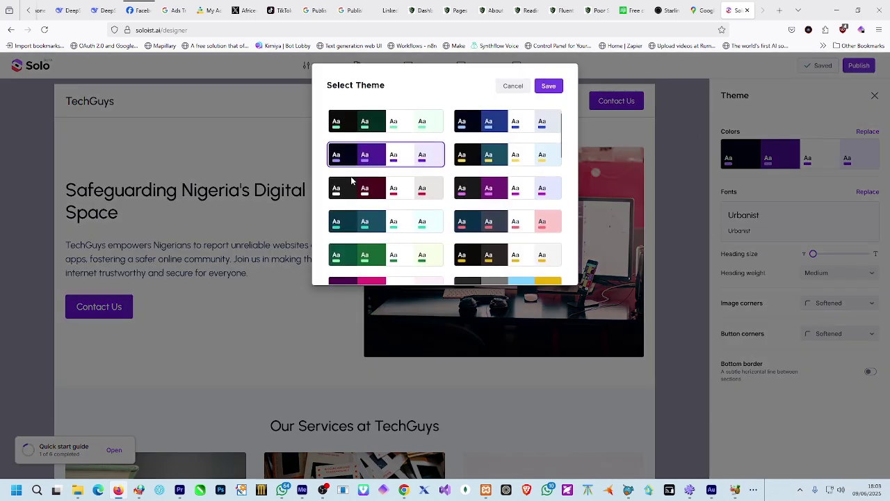
pyautogui.click(334, 227)
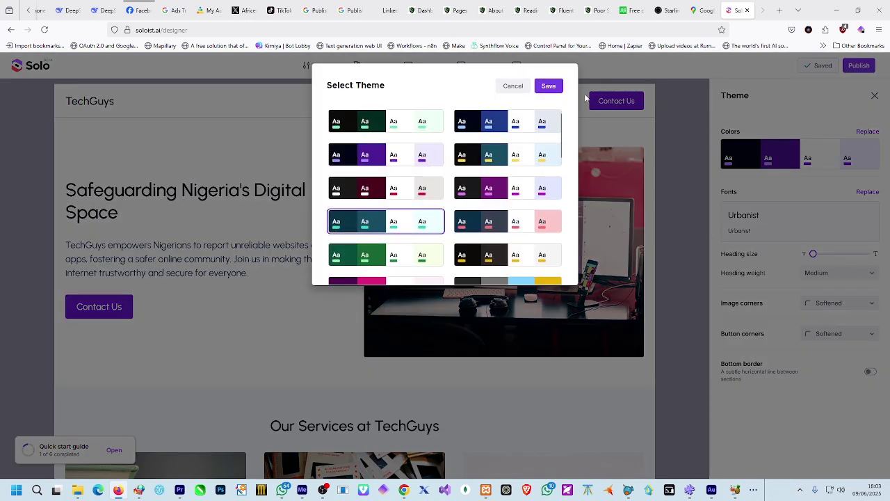
pyautogui.click(549, 86)
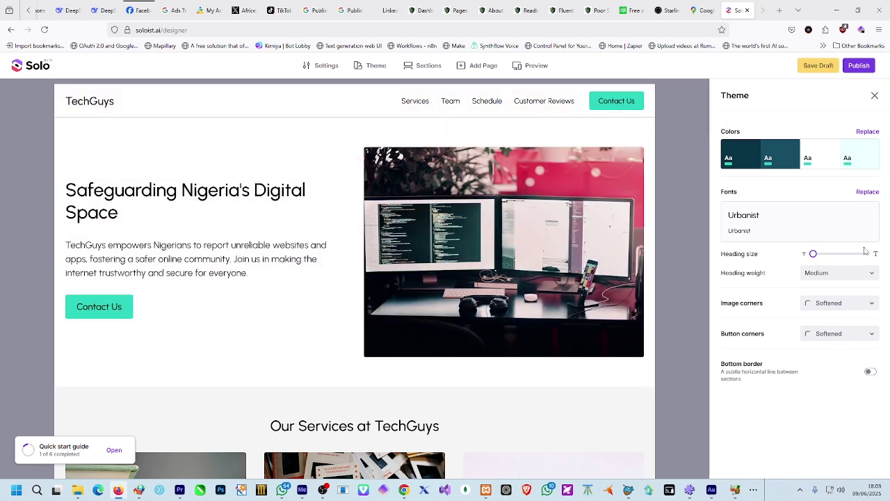
pyautogui.click(868, 192)
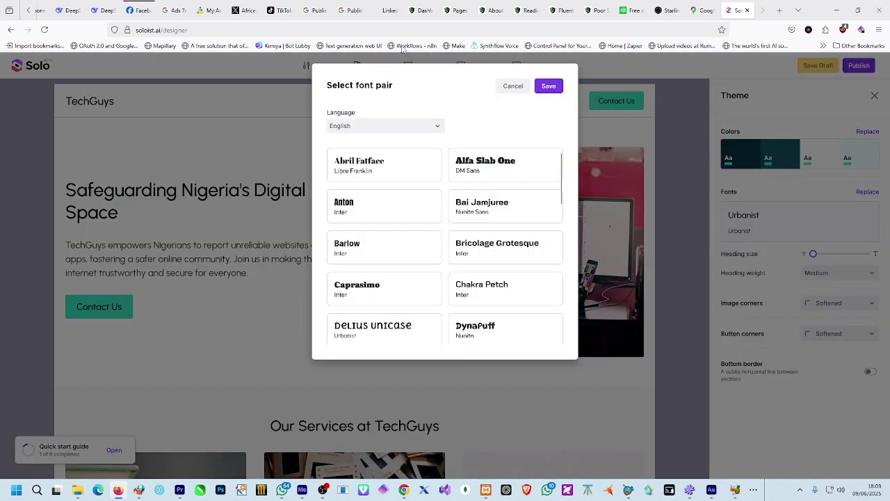
pyautogui.click(514, 86)
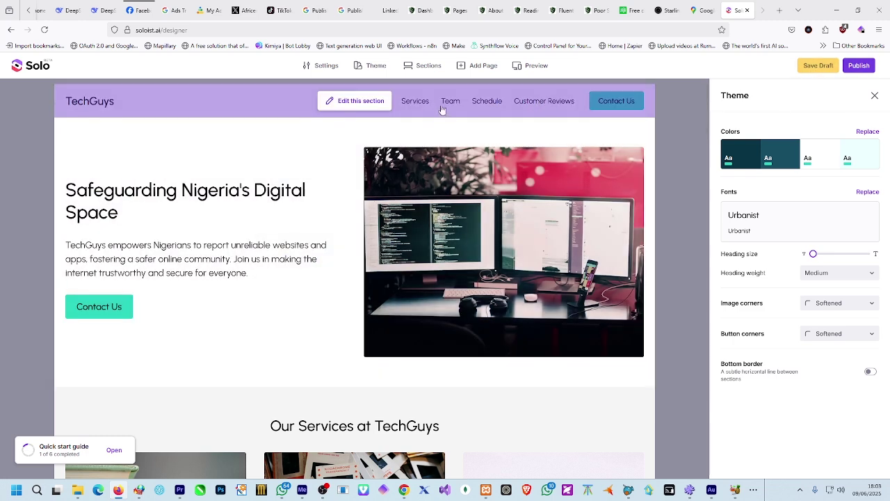
# Preview the website in mobile view and review its sections from the introduction down to the footer and back.
pyautogui.click(537, 65)
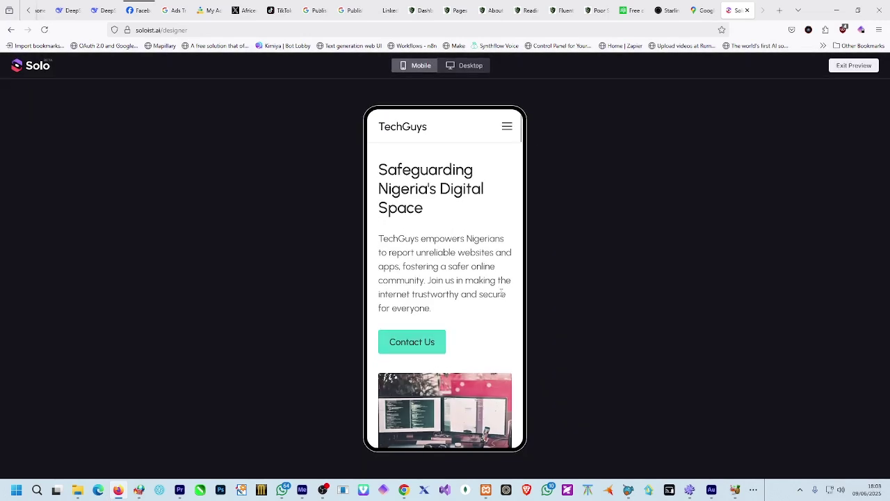
pyautogui.scroll(-4, 469, 330)
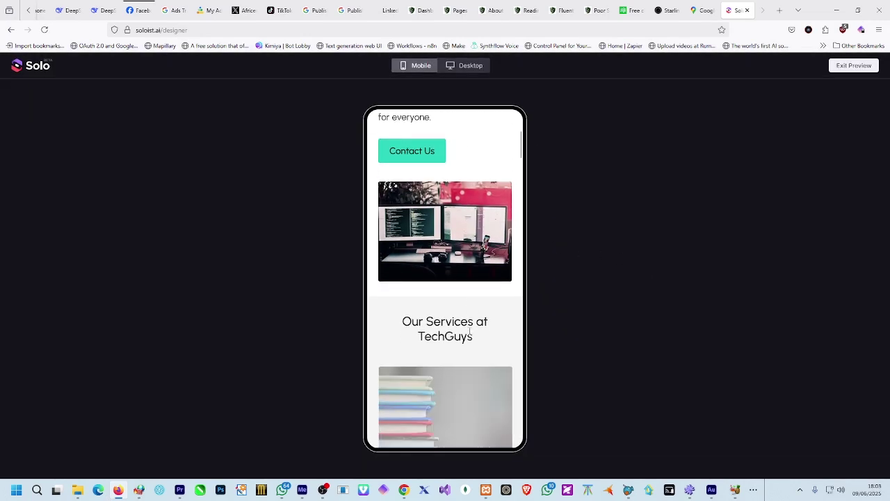
pyautogui.scroll(-6, 471, 329)
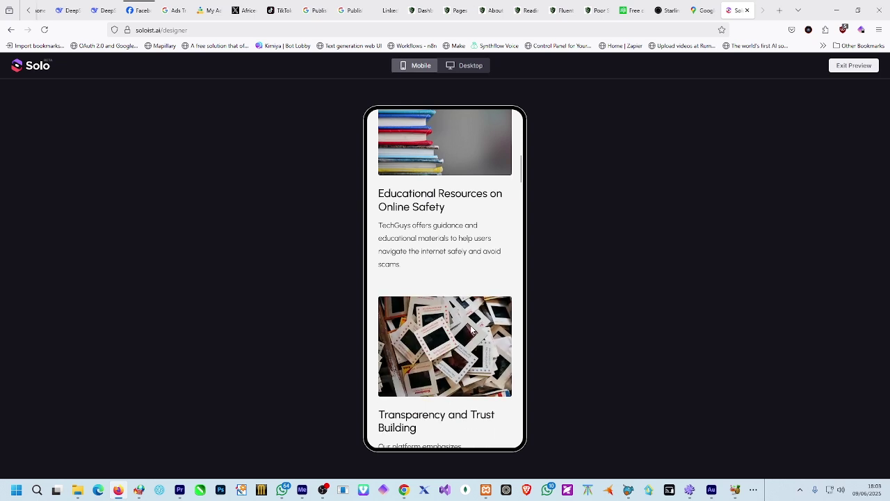
pyautogui.scroll(-8, 472, 327)
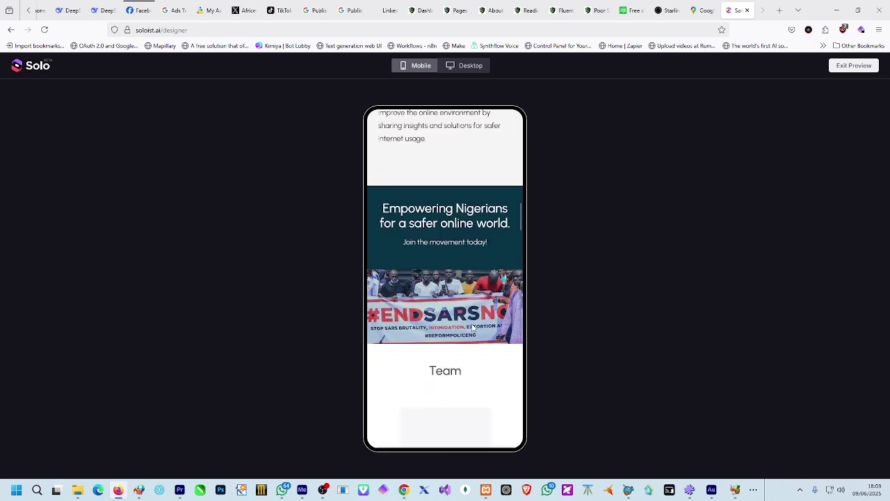
pyautogui.scroll(-3, 472, 327)
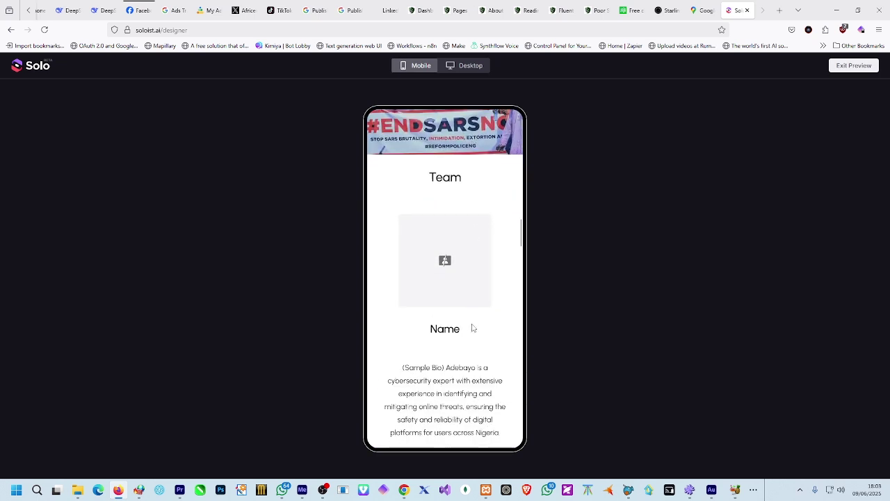
pyautogui.scroll(-8, 477, 288)
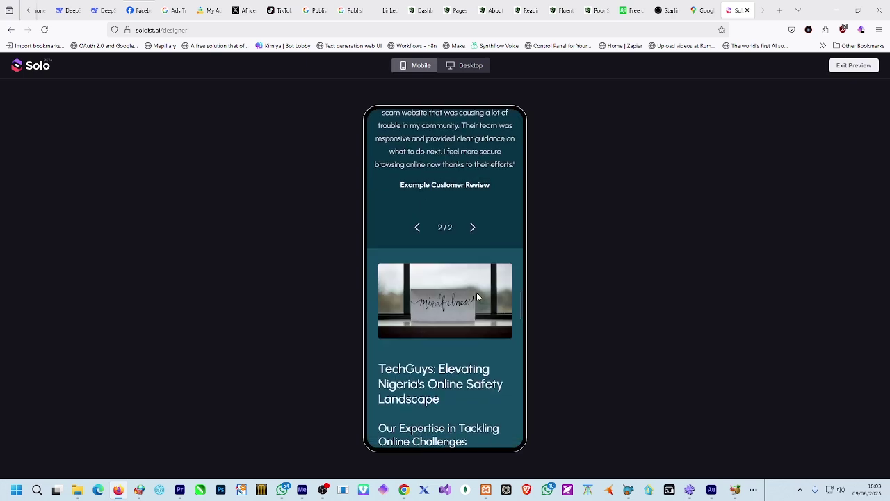
pyautogui.scroll(-12, 477, 295)
pyautogui.scroll(-10, 477, 297)
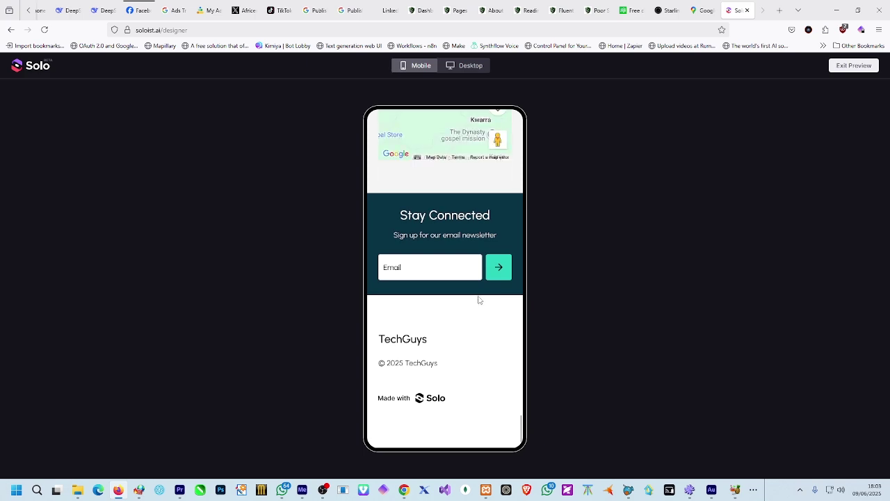
pyautogui.scroll(12, 479, 300)
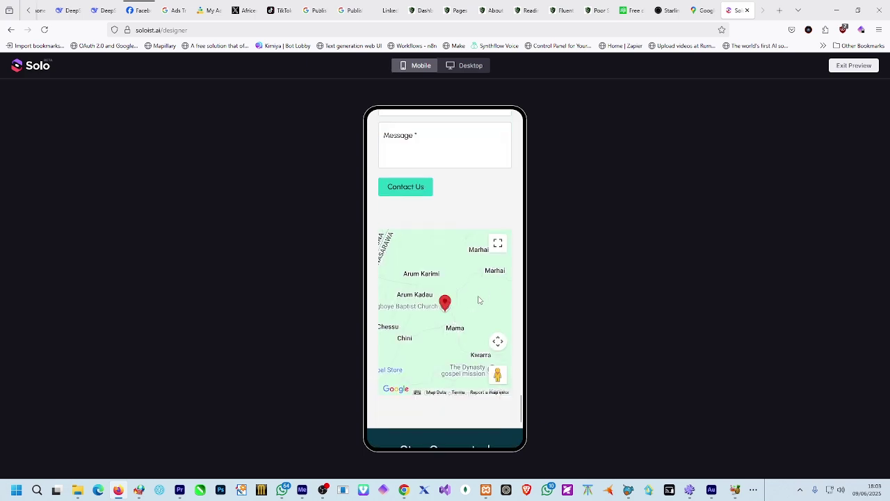
pyautogui.scroll(10, 483, 281)
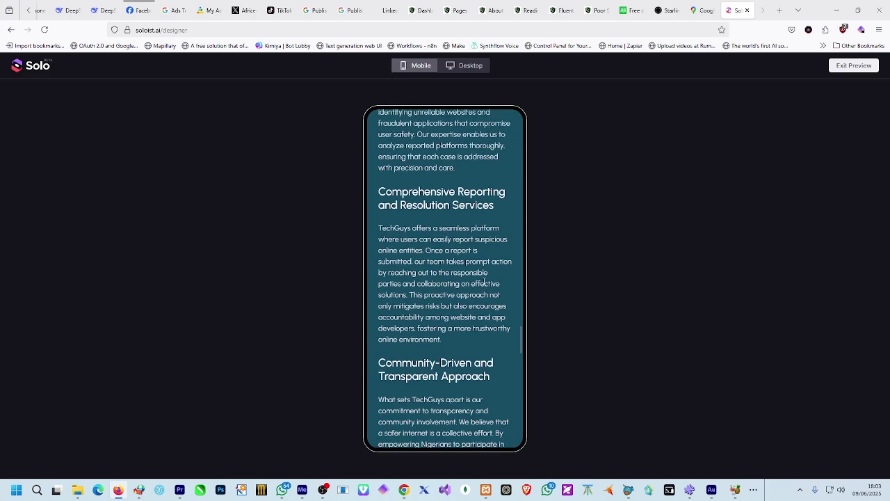
pyautogui.scroll(10, 482, 281)
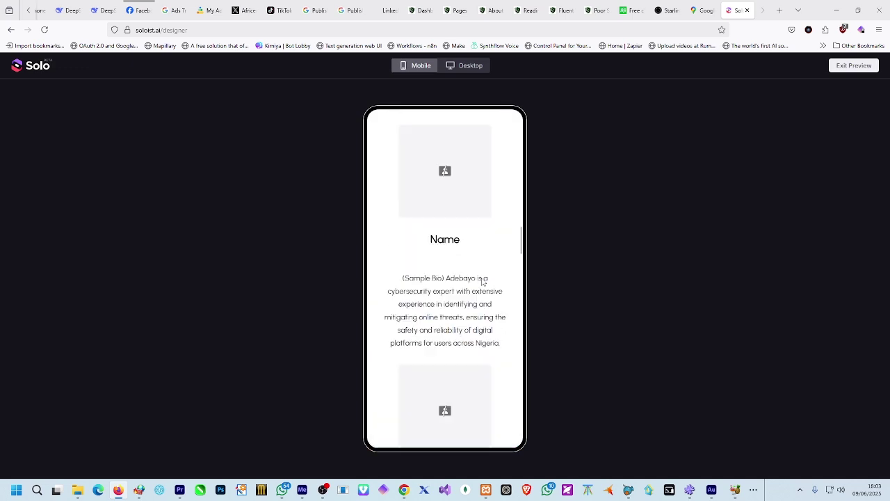
pyautogui.scroll(10, 481, 283)
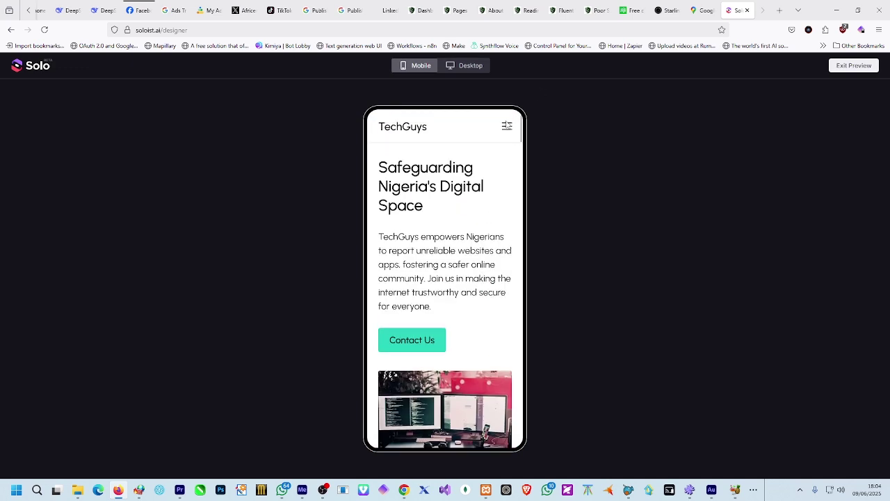
# Jump to the Schedule section through the mobile site's navigation, review the page down to the footer, and exit the preview.
pyautogui.click(508, 128)
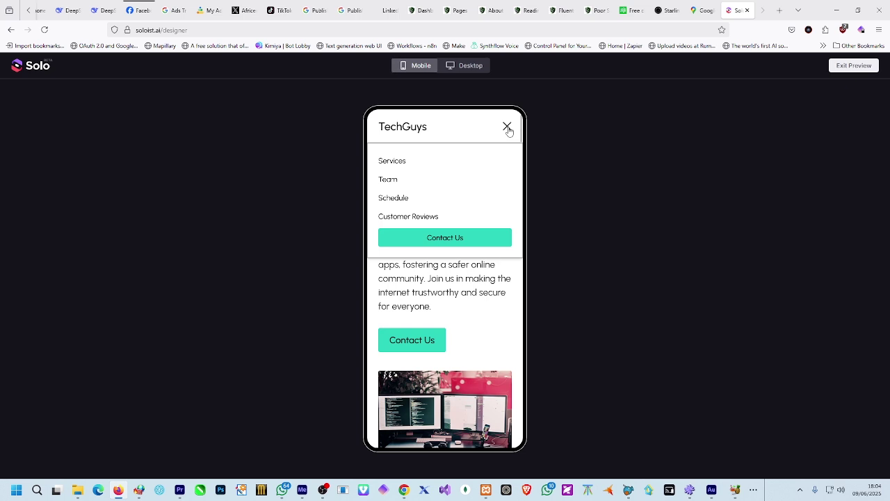
pyautogui.click(396, 200)
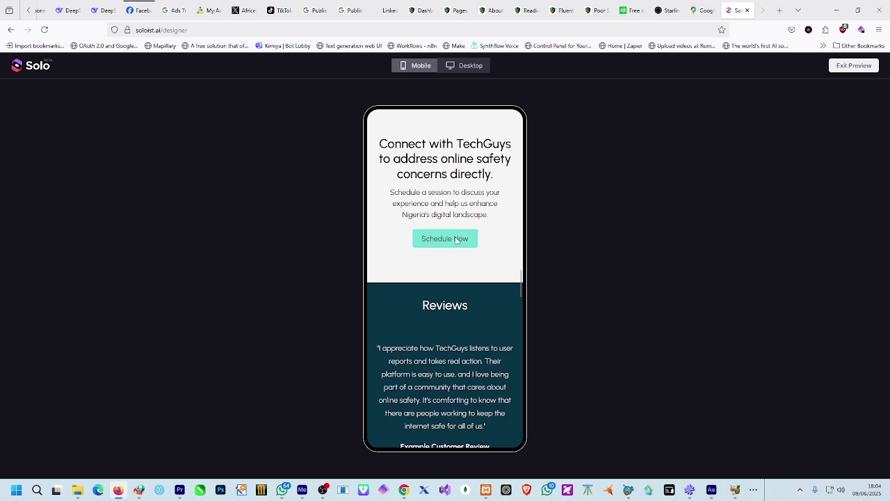
pyautogui.scroll(-10, 489, 318)
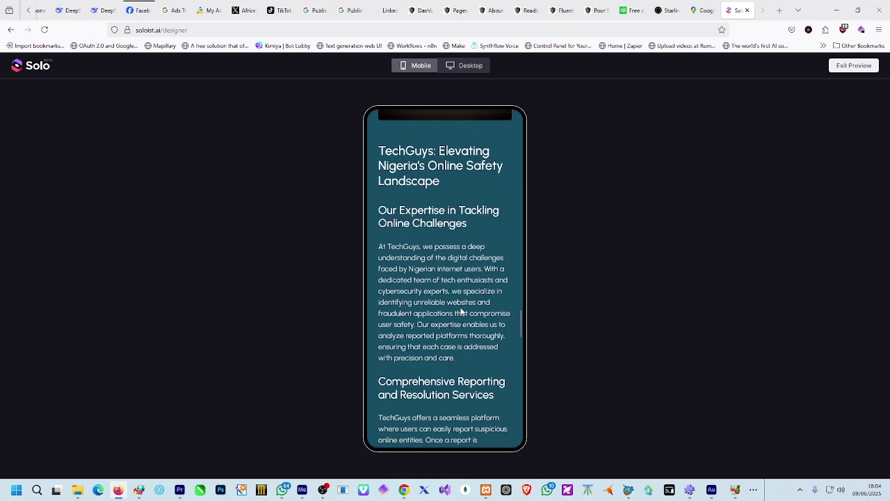
pyautogui.scroll(-15, 462, 307)
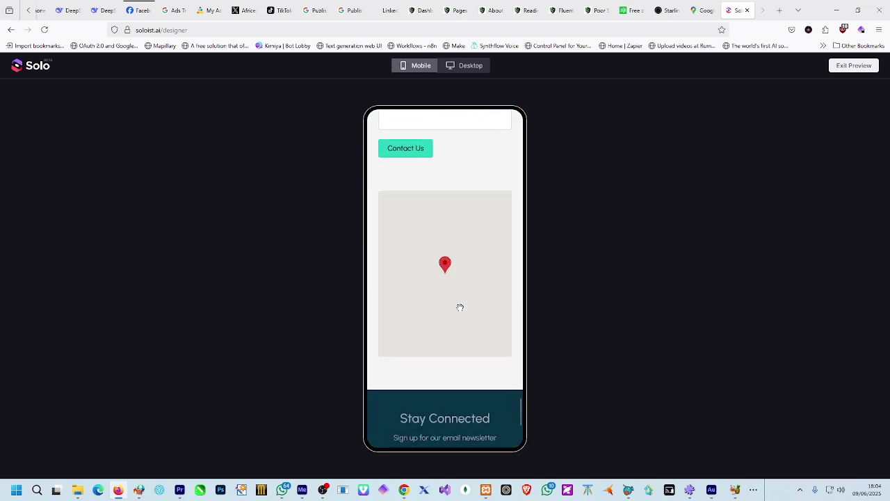
pyautogui.scroll(-3, 460, 308)
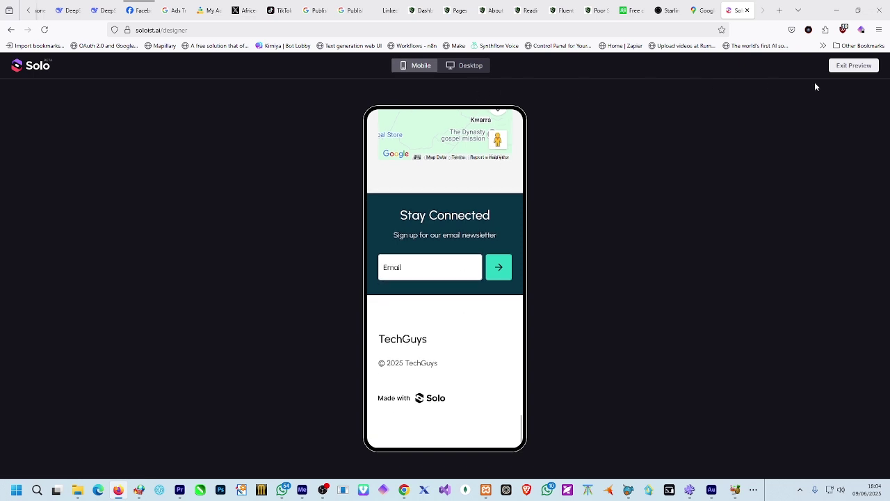
pyautogui.click(842, 70)
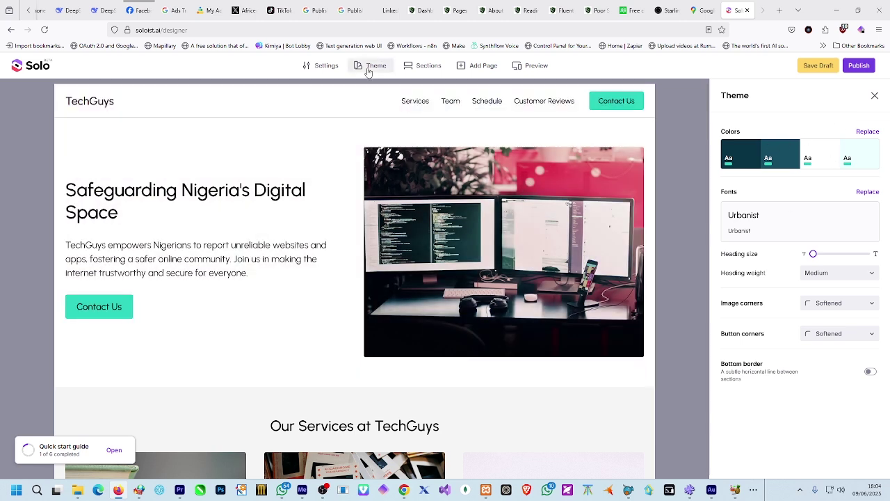
# Open the site settings and review the page from the introduction down to the Frequently Asked Questions section.
pyautogui.click(331, 71)
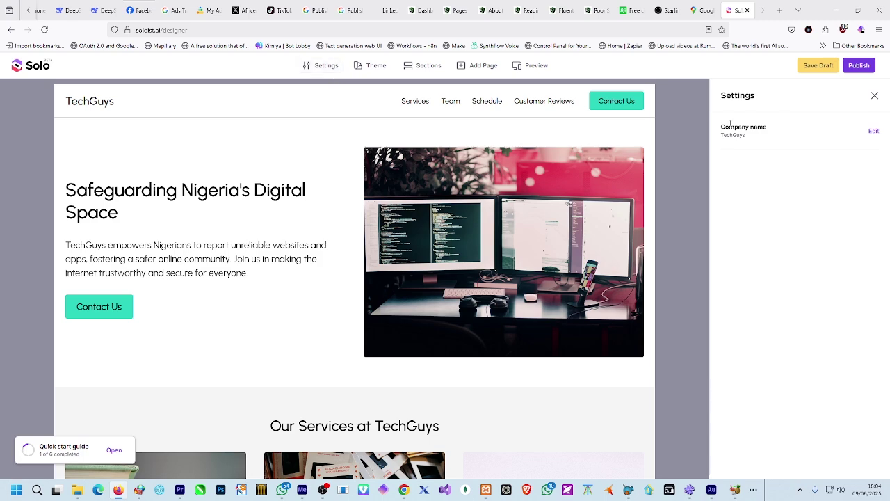
pyautogui.scroll(-10, 473, 340)
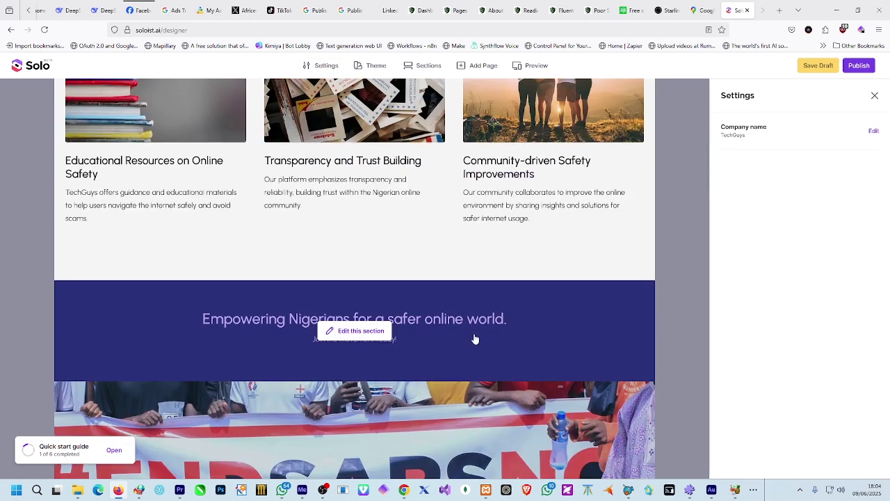
pyautogui.scroll(-15, 476, 339)
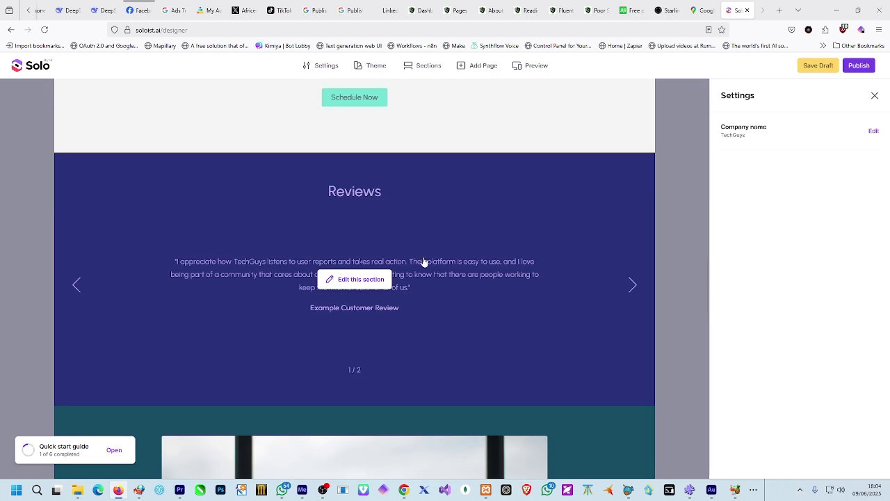
pyautogui.scroll(-4, 447, 278)
pyautogui.scroll(-3, 449, 276)
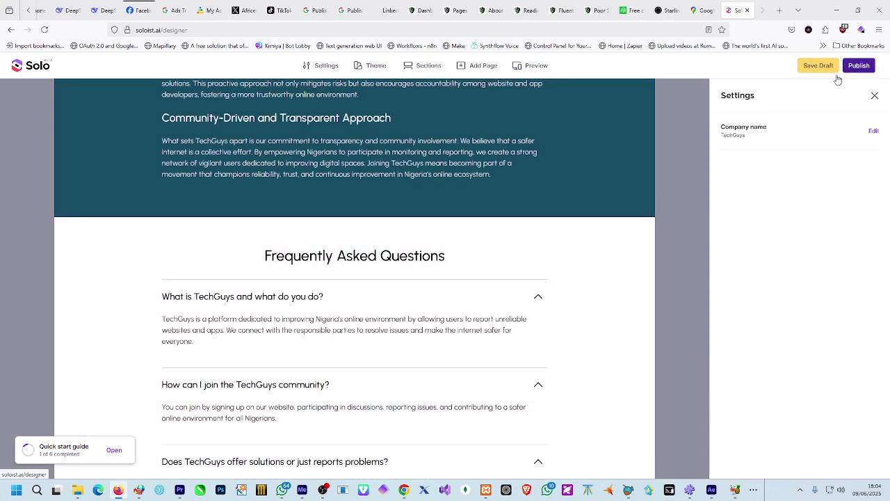
# Save the website as a draft, look through the accounts offered for Google sign-in, and close the sign-in window without choosing one.
pyautogui.click(820, 66)
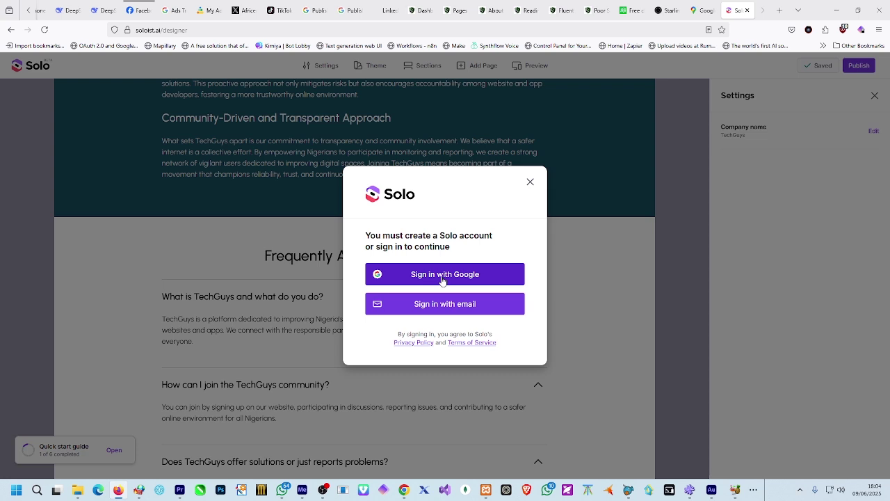
pyautogui.click(437, 306)
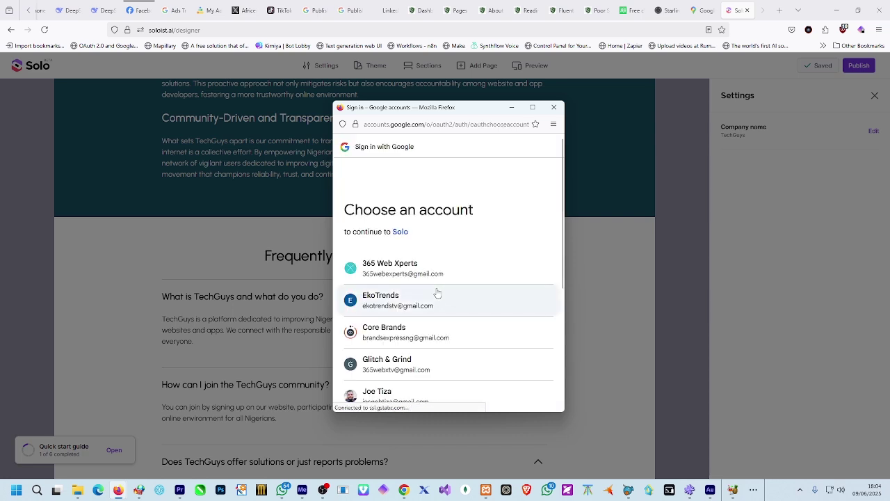
pyautogui.scroll(-1, 411, 350)
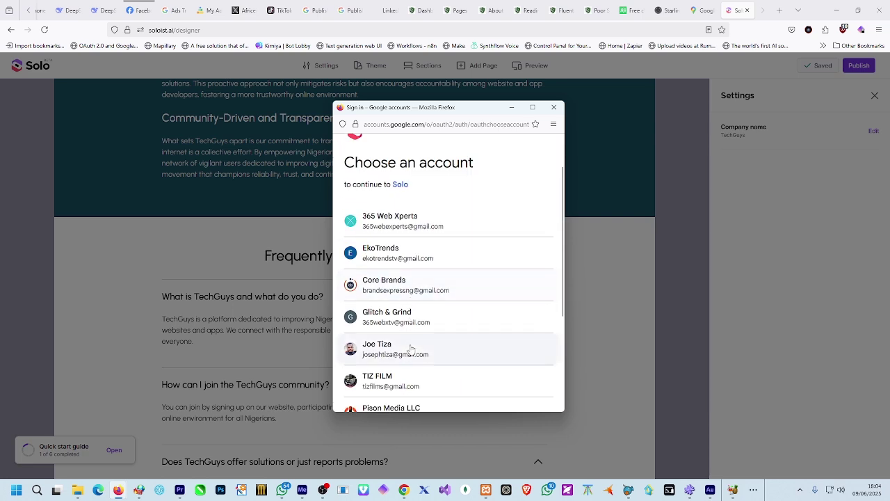
pyautogui.scroll(-2, 412, 350)
pyautogui.scroll(-2, 412, 350)
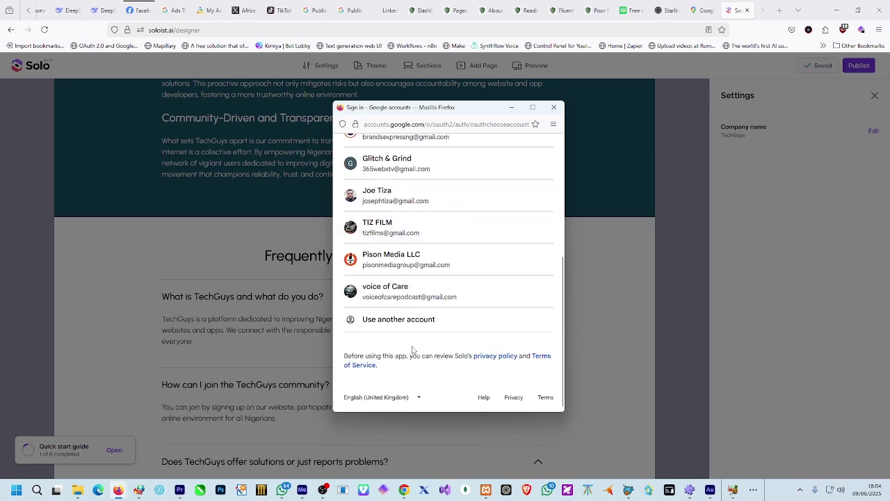
pyautogui.click(557, 107)
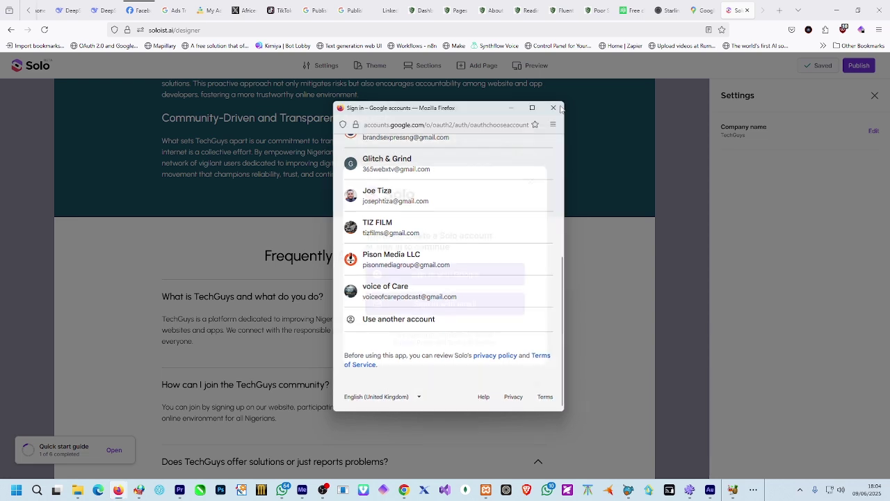